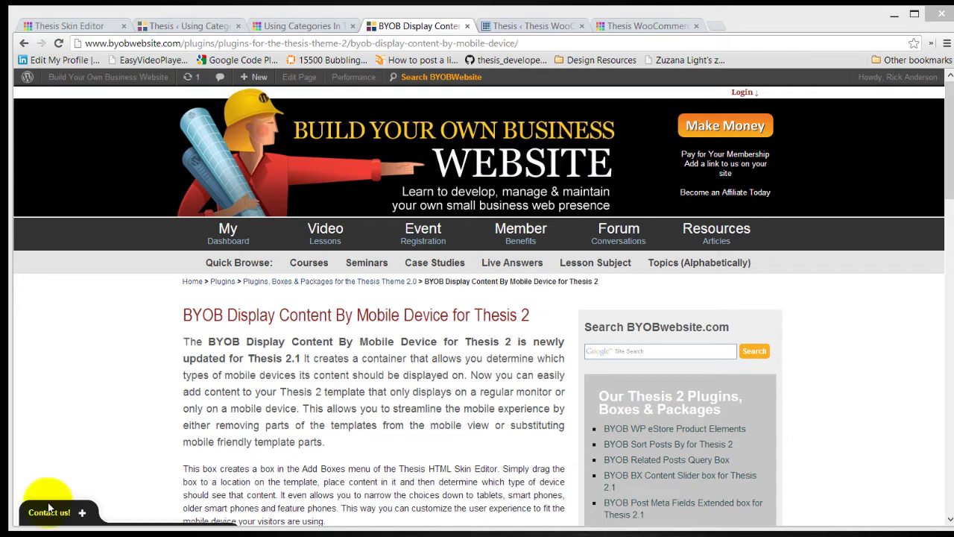
Download the BYOB Display Content By Mobile Device box version 2.1 for Thesis 2.1.
left_click(155, 328)
scroll(155, 329, "down", 8)
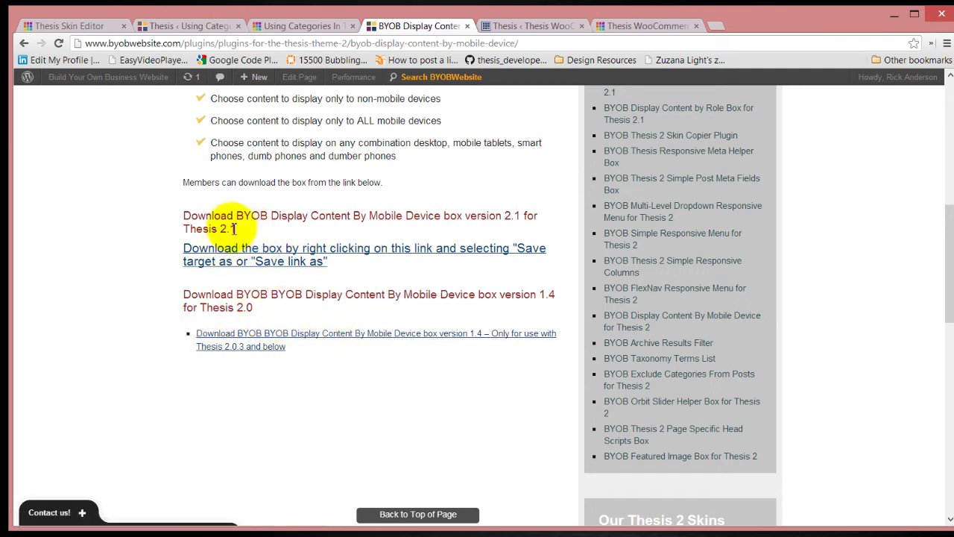
left_click(282, 256)
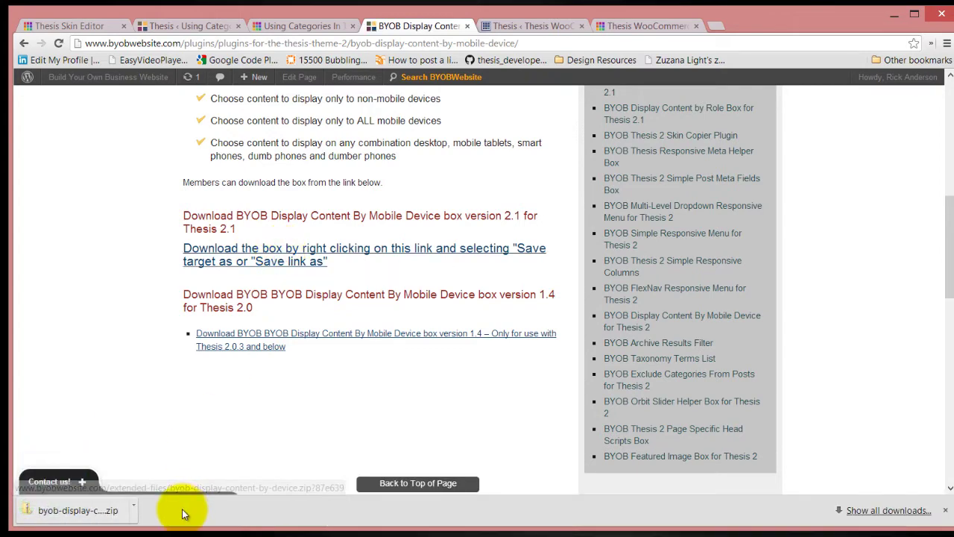
Check the slider on the Thesis WooCommerce front page and open that site's Thesis box management page.
left_click(319, 26)
left_click(526, 26)
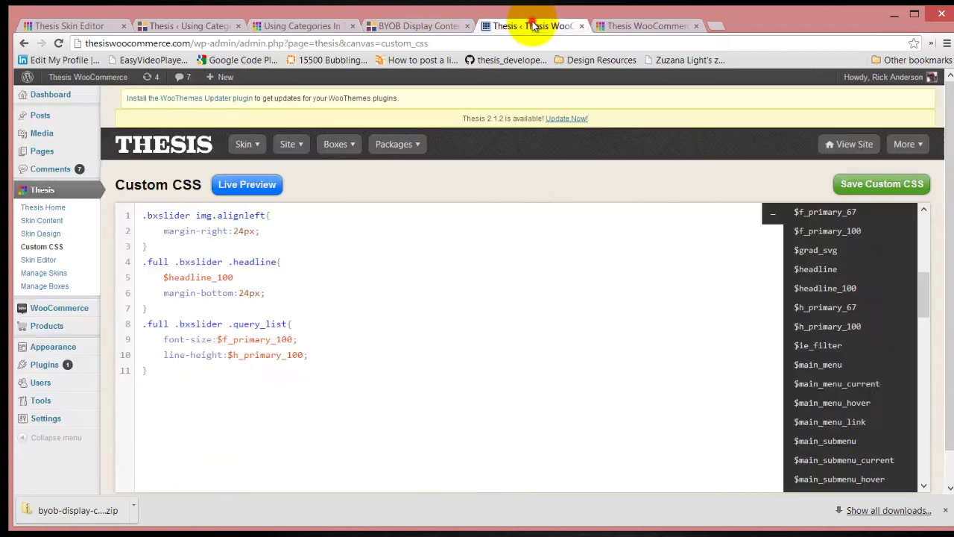
left_click(654, 27)
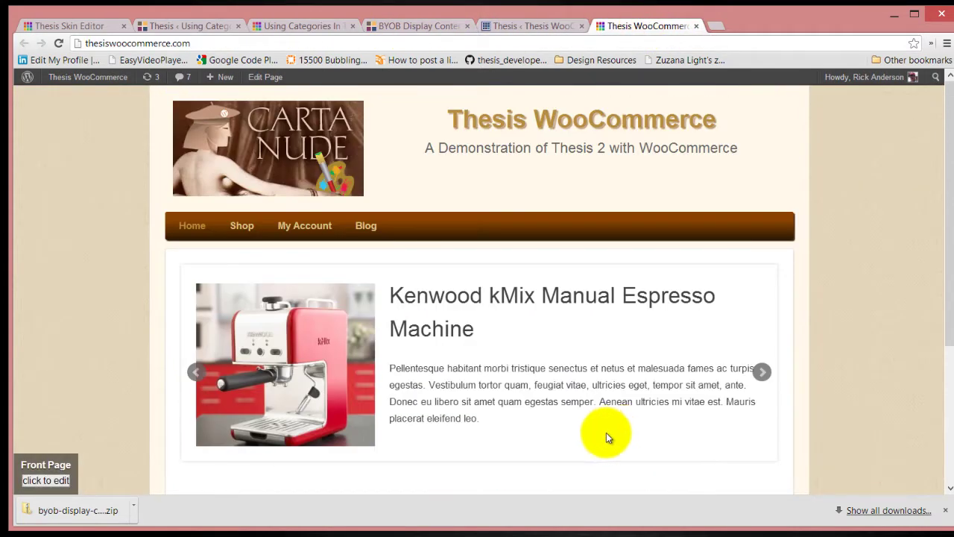
scroll(656, 396, "down", 1)
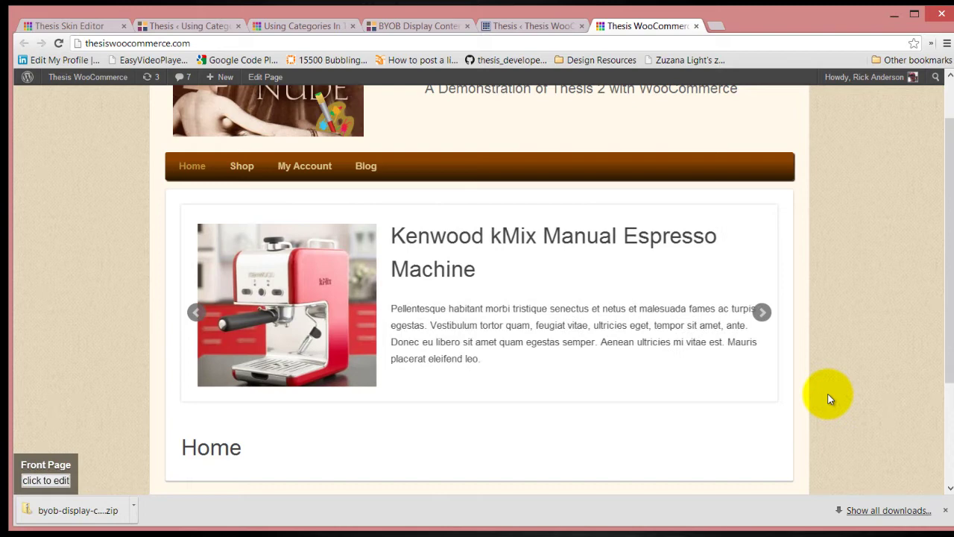
left_click(523, 26)
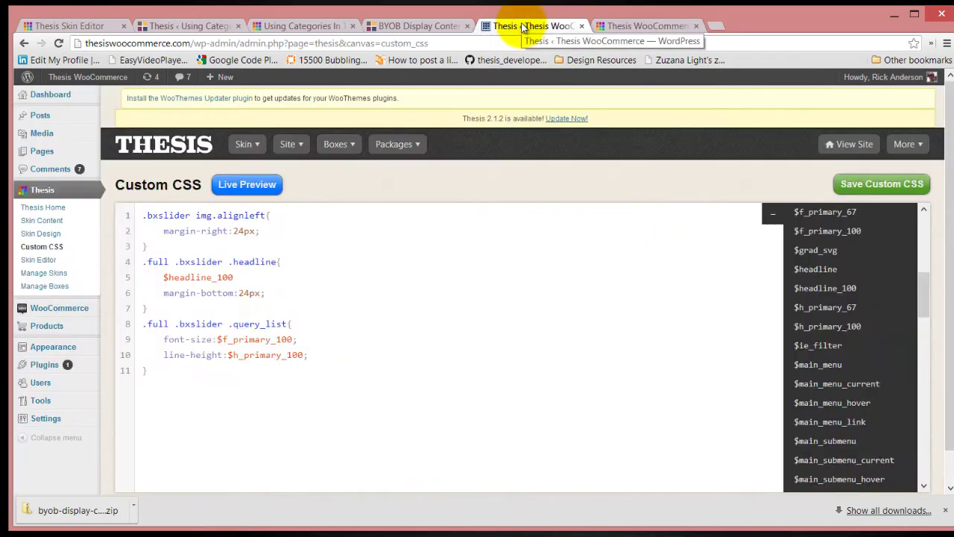
mouse_move(340, 145)
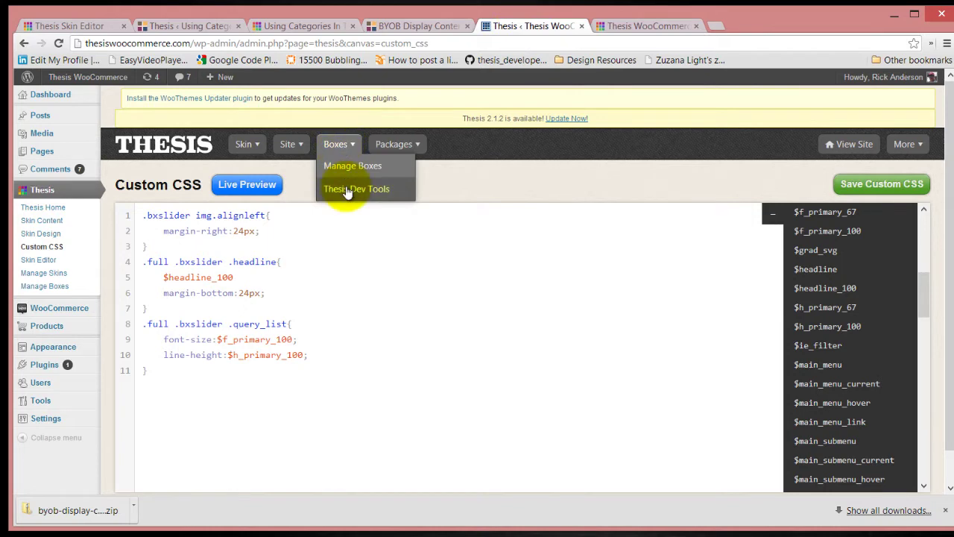
left_click(345, 173)
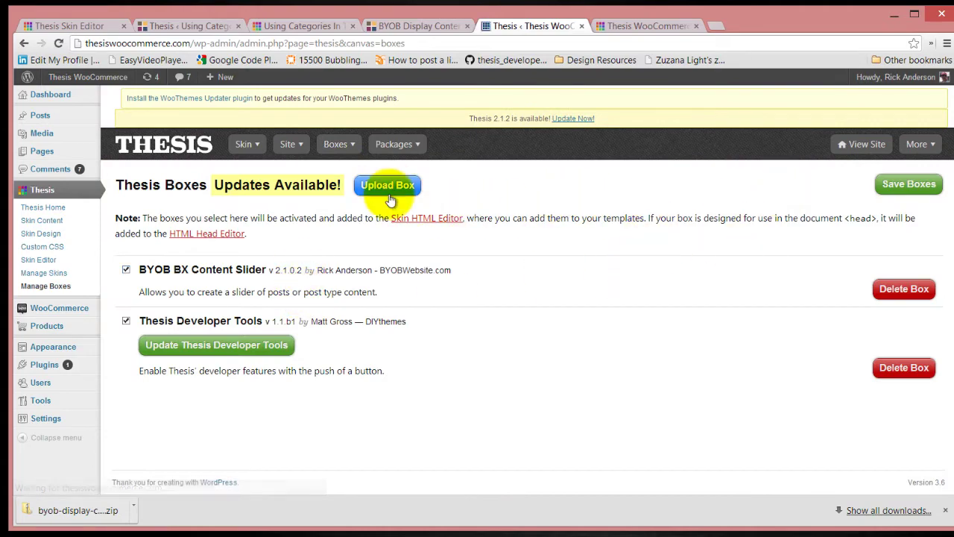
Start uploading a Thesis box and select byob-display-content-by-device (1).zip in the Downloads folder.
left_click(388, 186)
left_click(246, 194)
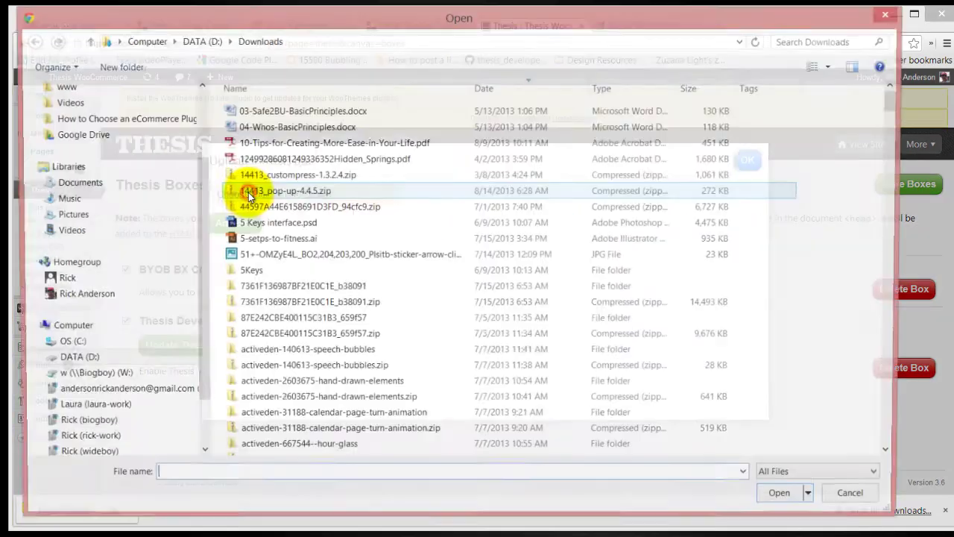
scroll(264, 216, "down", 9)
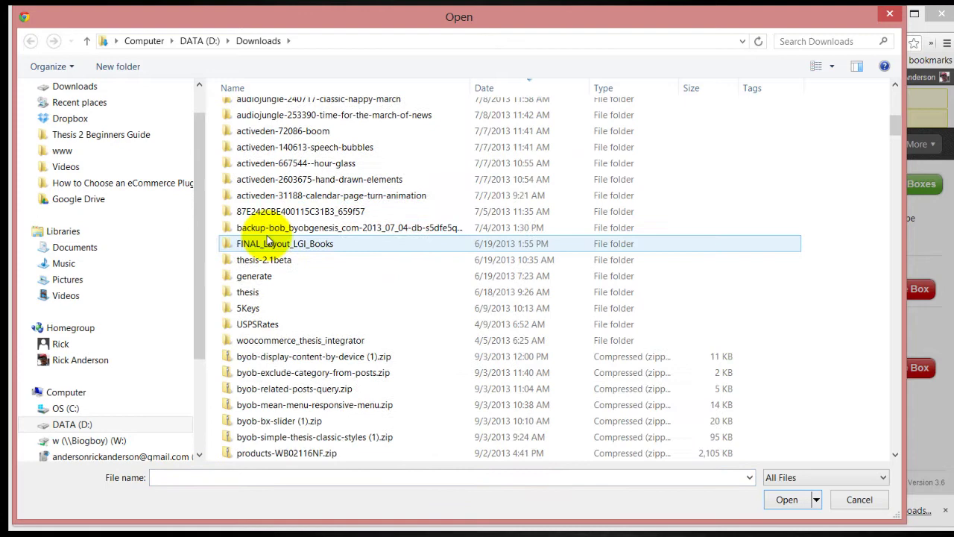
left_click(289, 373)
left_click(290, 356)
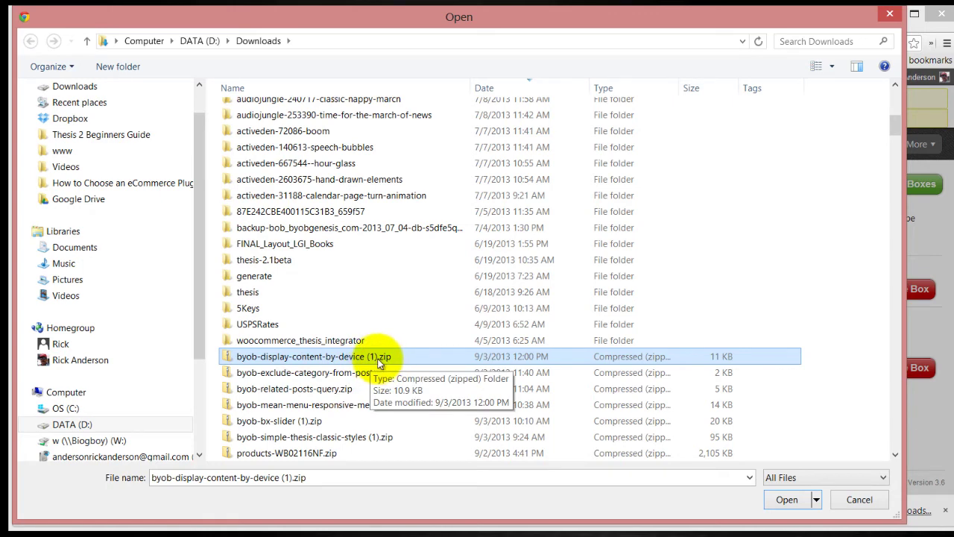
scroll(378, 360, "down", 3)
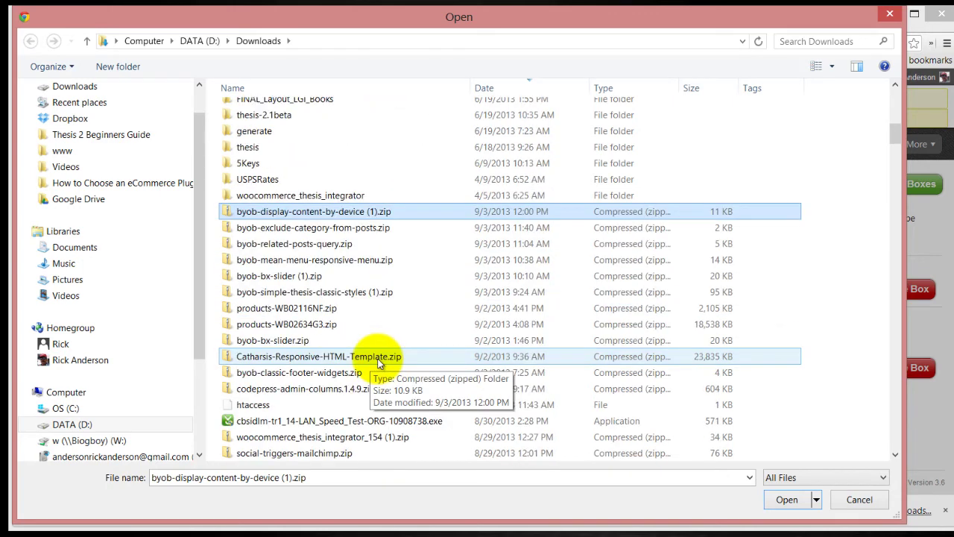
scroll(351, 260, "up", 2)
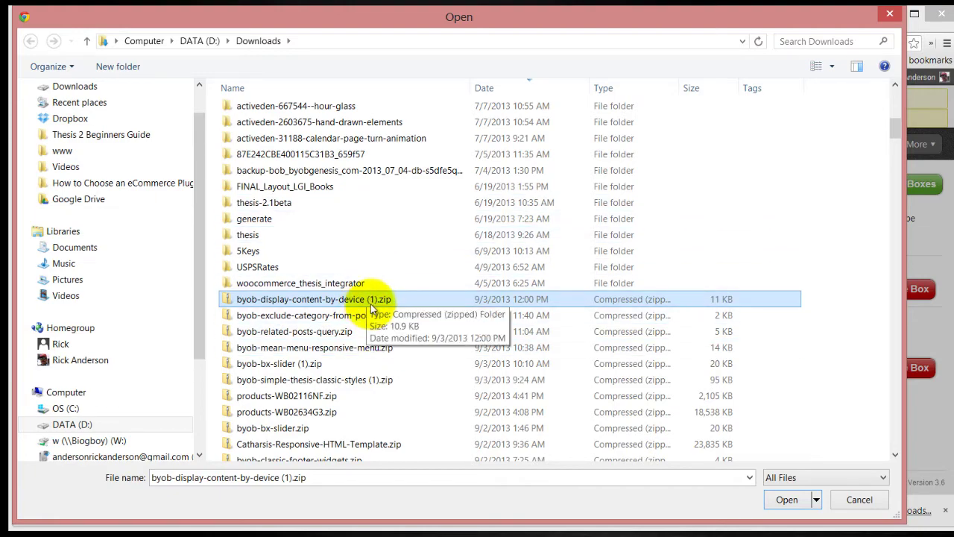
Sort the Downloads files by name and delete the older byob-display-content-by-device.zip.
scroll(371, 299, "up", 7)
scroll(372, 299, "up", 3)
scroll(379, 171, "down", 8)
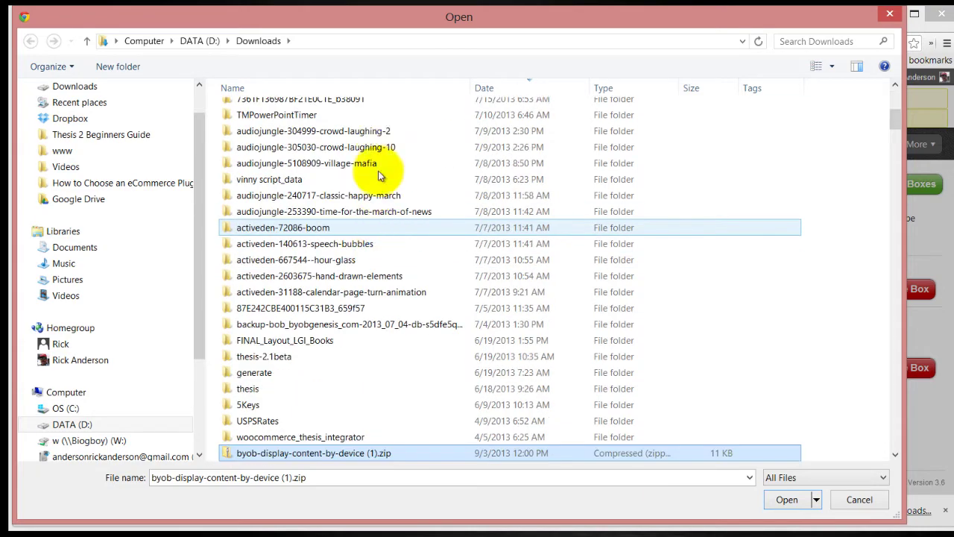
left_click(349, 94)
scroll(322, 328, "down", 5)
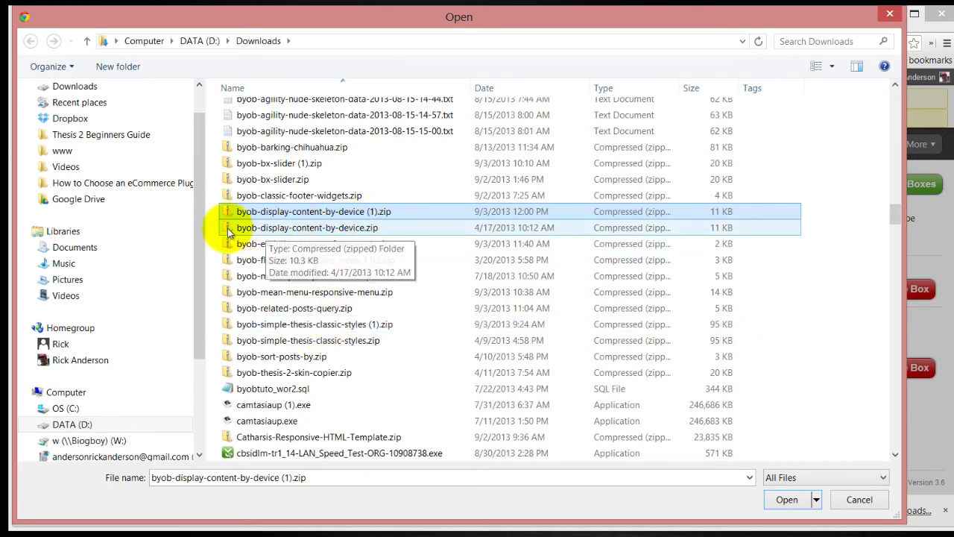
left_click(229, 231)
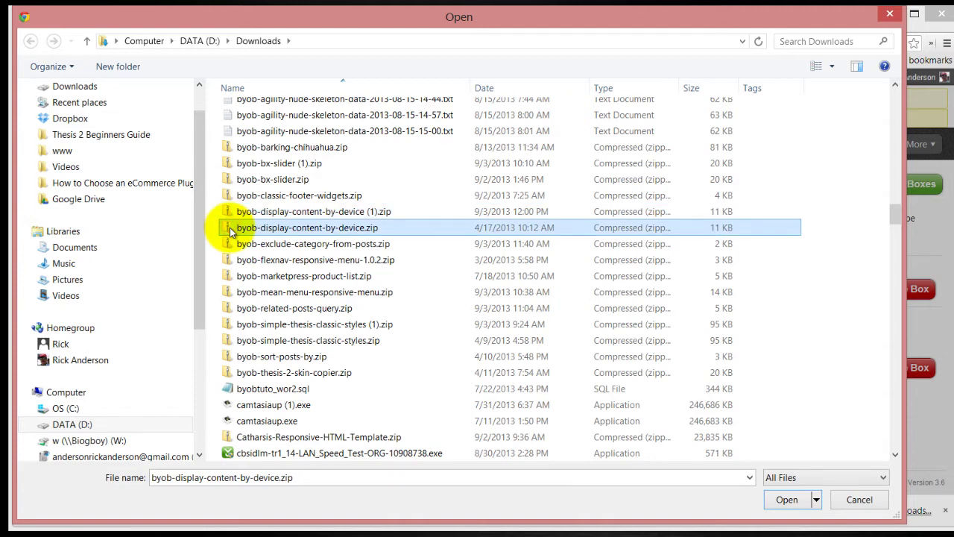
key("Delete")
Rename byob-display-content-by-device (1).zip as byob-display-content-by-device.zip.
left_click(377, 213)
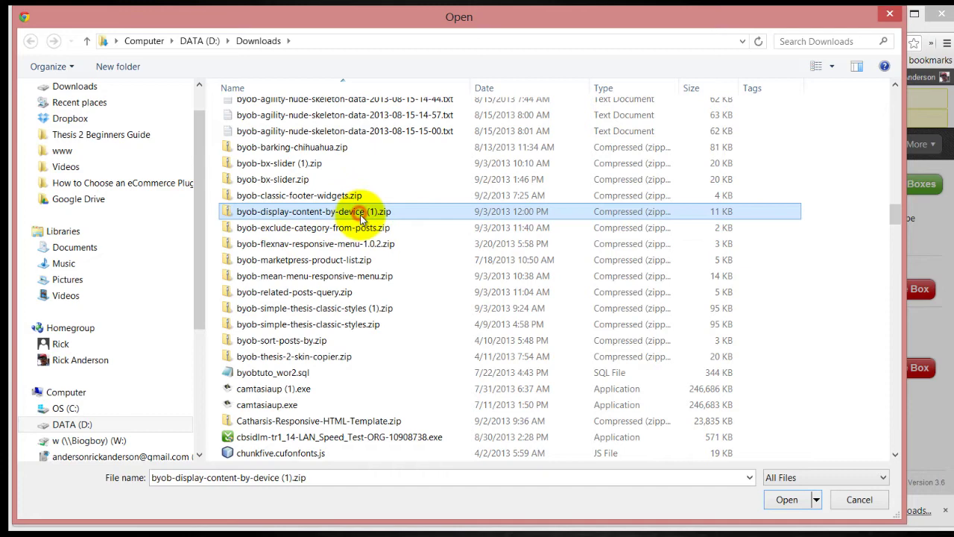
left_click(363, 214)
left_click(367, 213)
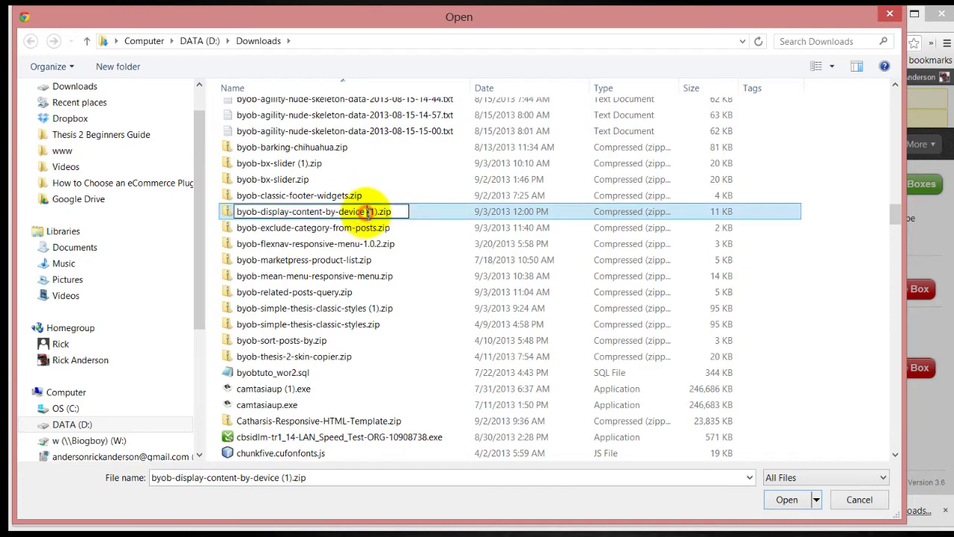
left_click_drag(366, 212, 378, 211)
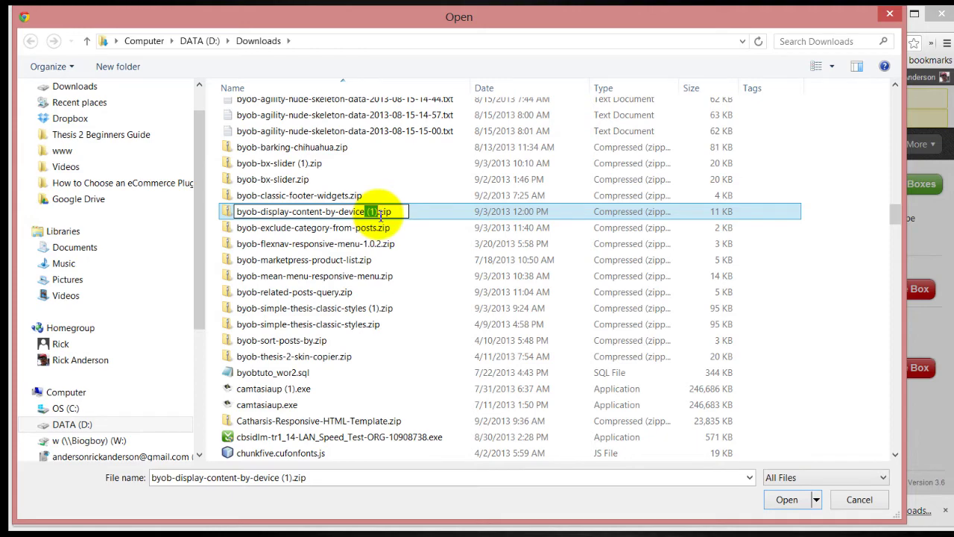
key("Delete")
left_click(400, 183)
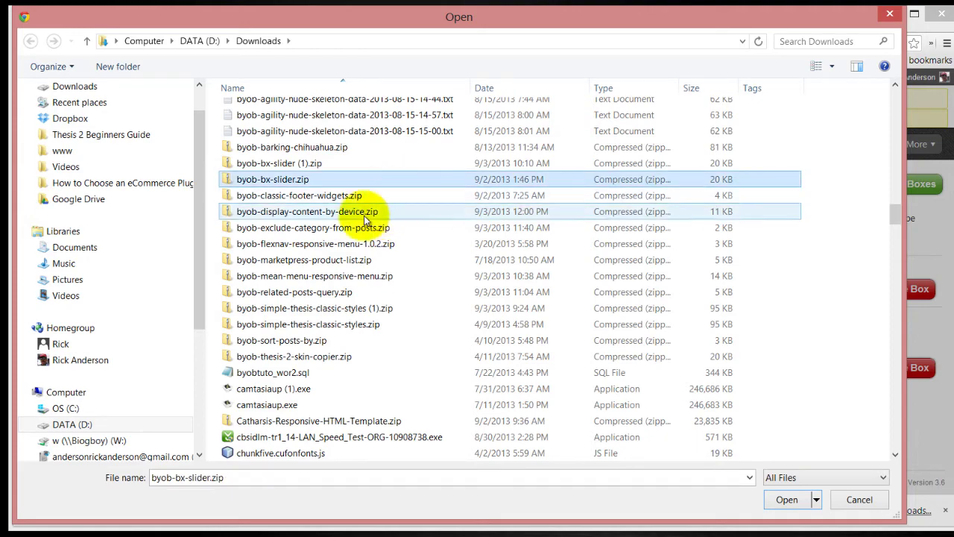
Upload byob-display-content-by-device.zip to Thesis and save the BYOB Display Content By Device box as active.
double_click(307, 216)
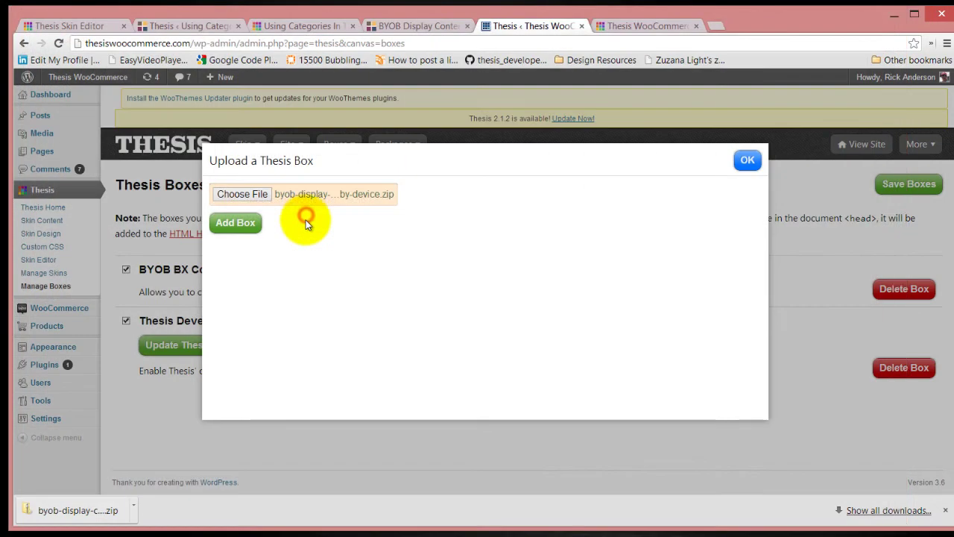
left_click(236, 224)
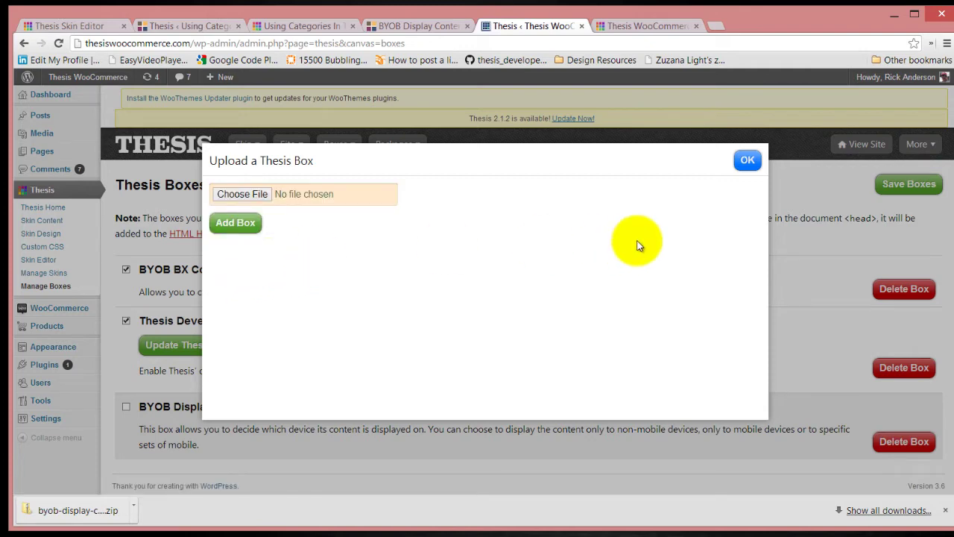
left_click(747, 161)
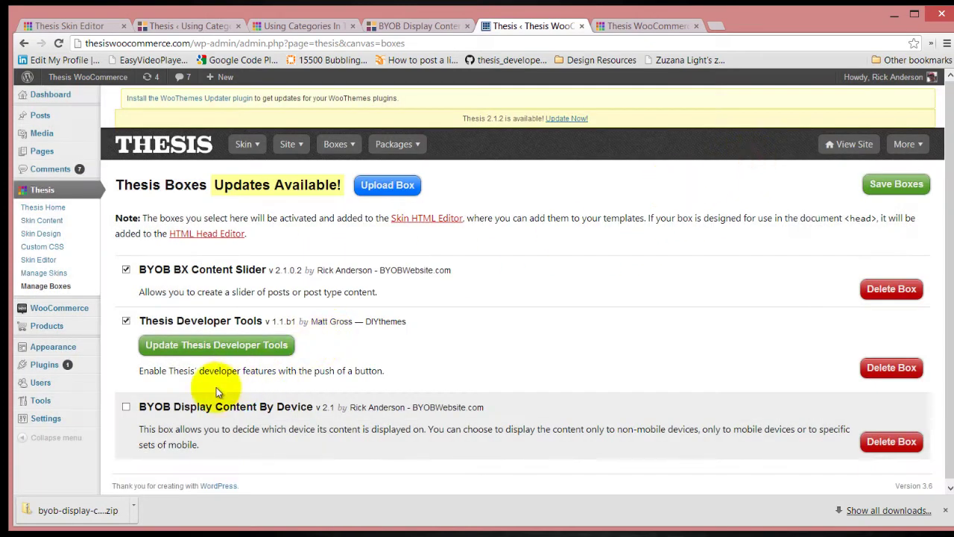
left_click(126, 407)
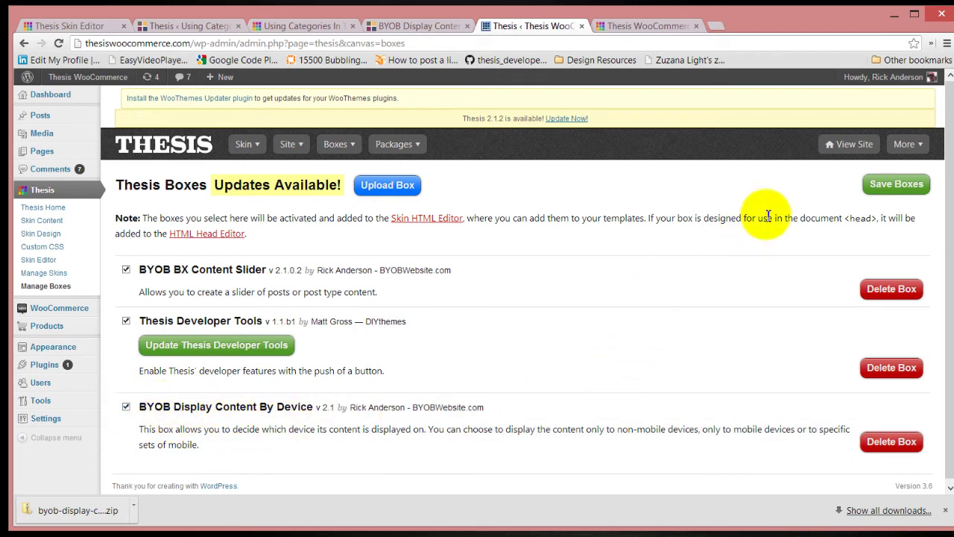
left_click(895, 184)
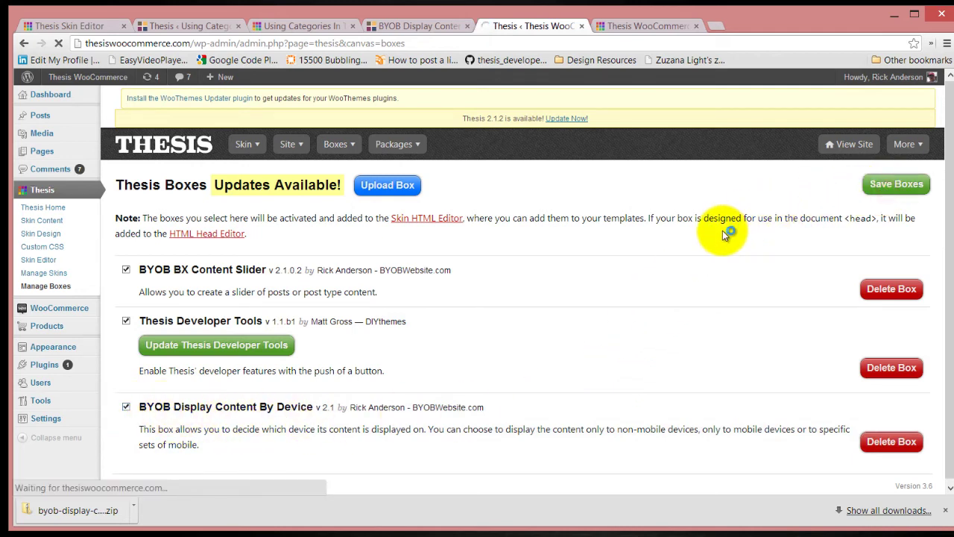
Open the Front Page template, found under the Page core template, in the Thesis Skin Editor.
mouse_move(256, 144)
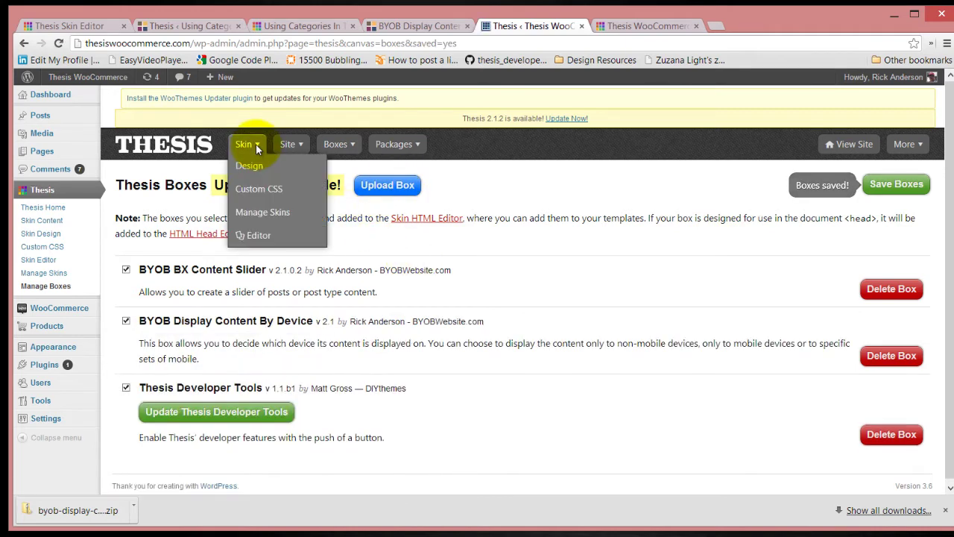
left_click(256, 235)
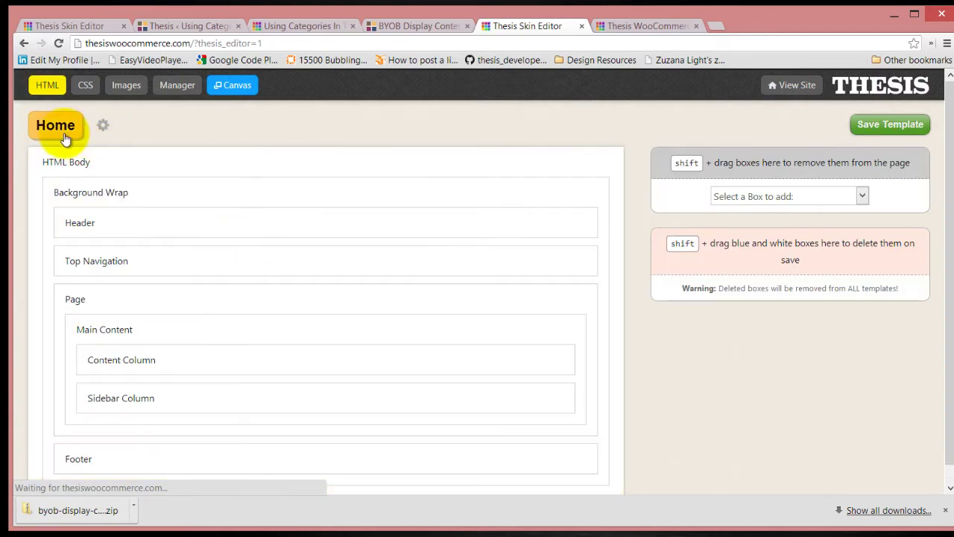
left_click(57, 127)
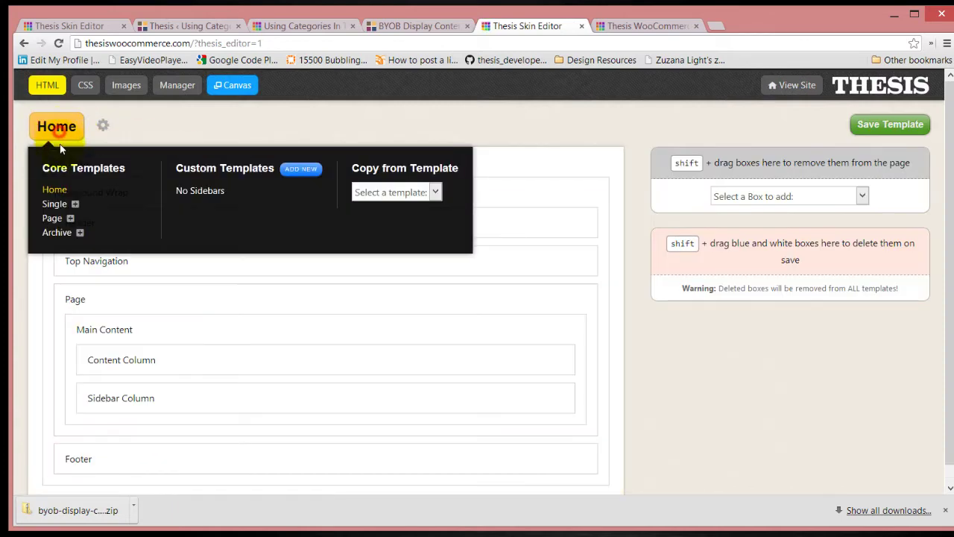
left_click(70, 217)
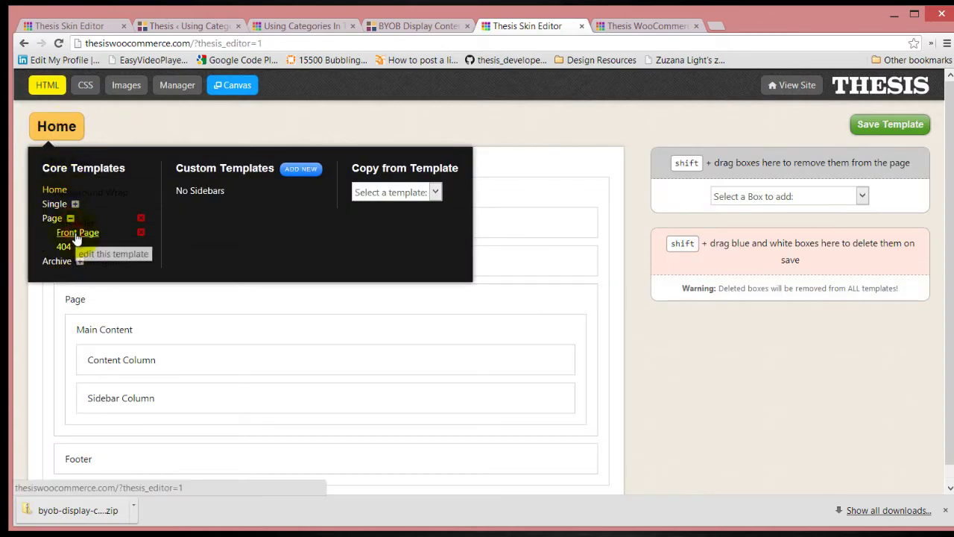
left_click(78, 233)
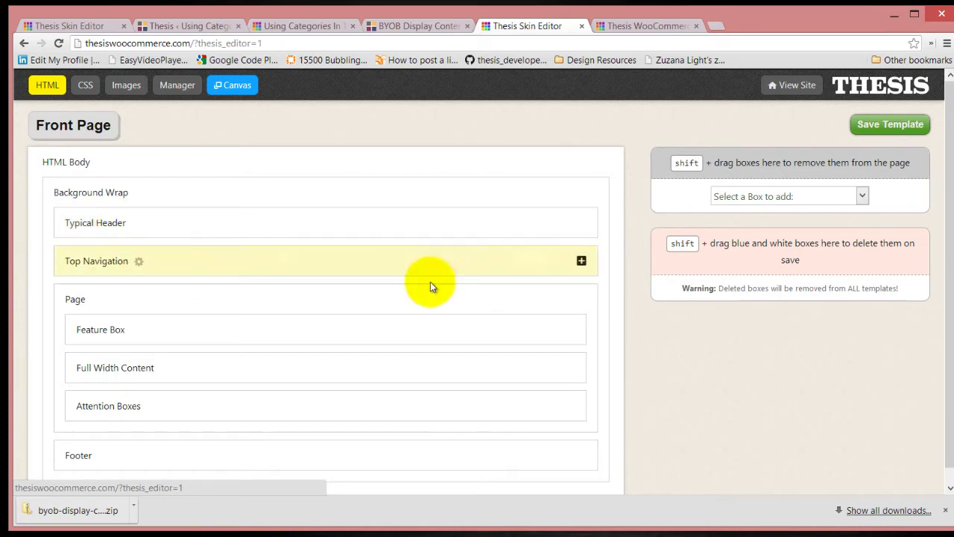
Add a new BYOB Display Content By Device box and place it in the Page container above Feature Box.
left_click(824, 195)
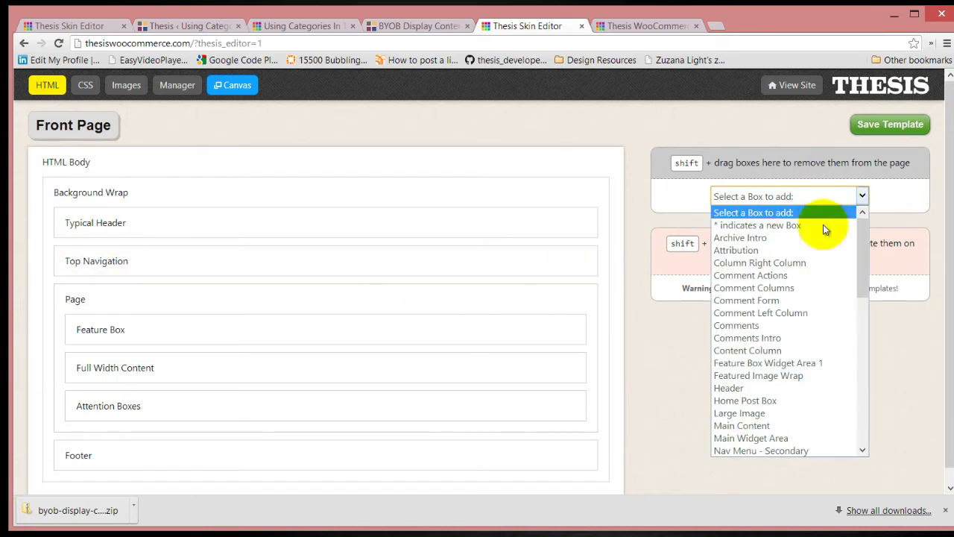
left_click_drag(862, 237, 854, 356)
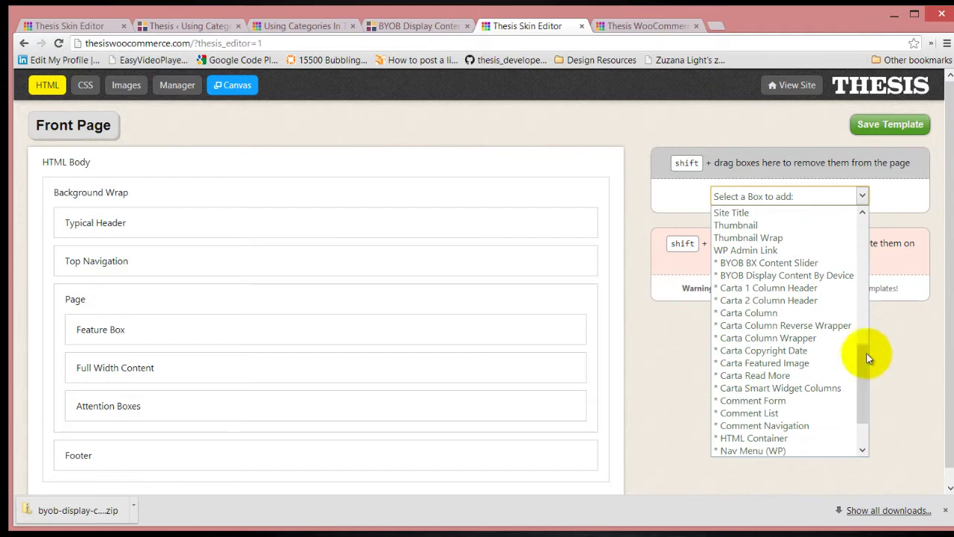
left_click(806, 275)
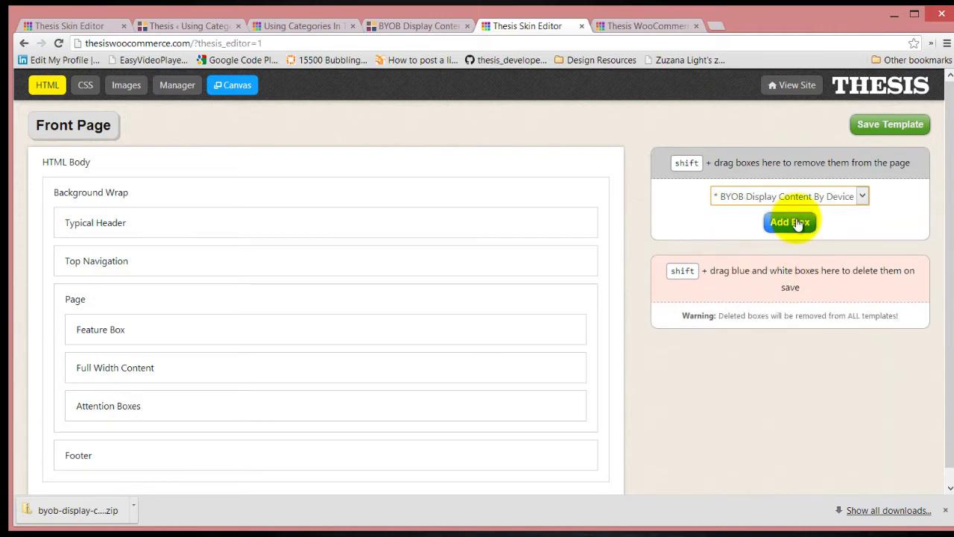
left_click(792, 220)
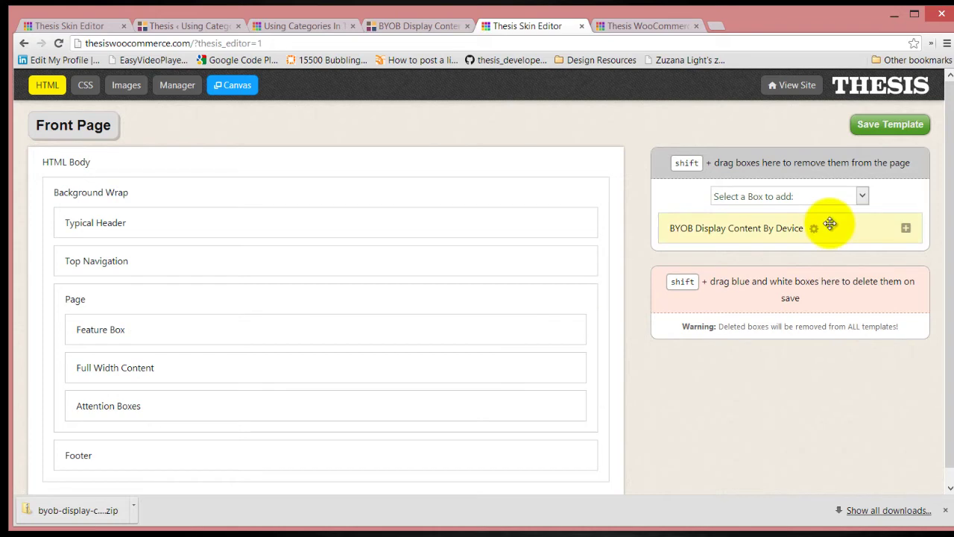
left_click_drag(836, 228, 299, 361)
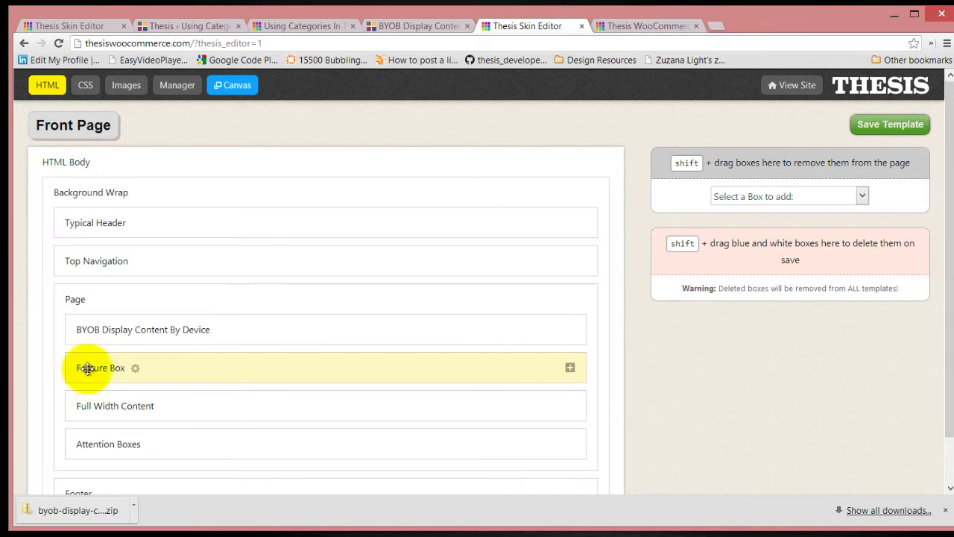
Move Feature Box inside the BYOB Display Content By Device box and expand that box to show its contents.
left_click_drag(83, 371, 664, 276)
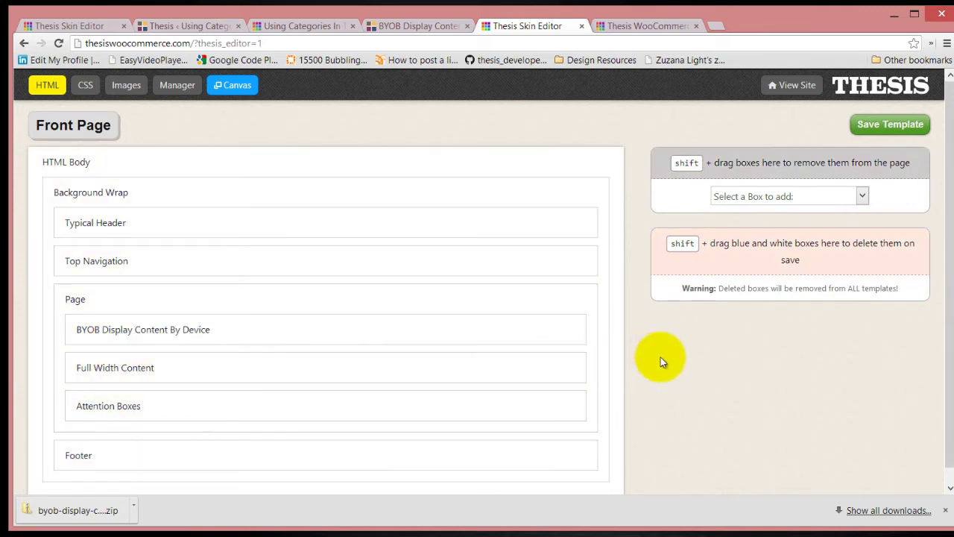
left_click(571, 330)
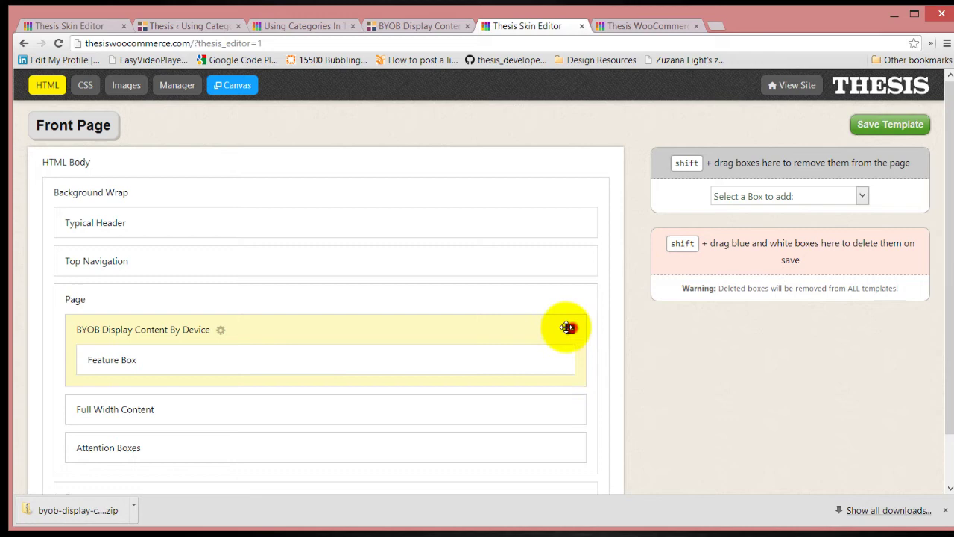
Open the BYOB Display Content By Device box's options and examine the display settings for each device type.
left_click(220, 331)
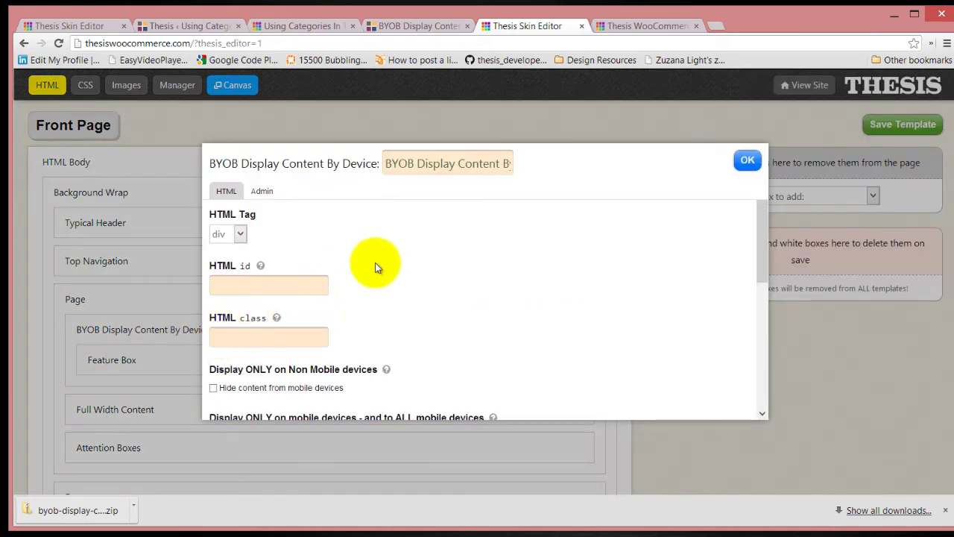
scroll(475, 244, "down", 2)
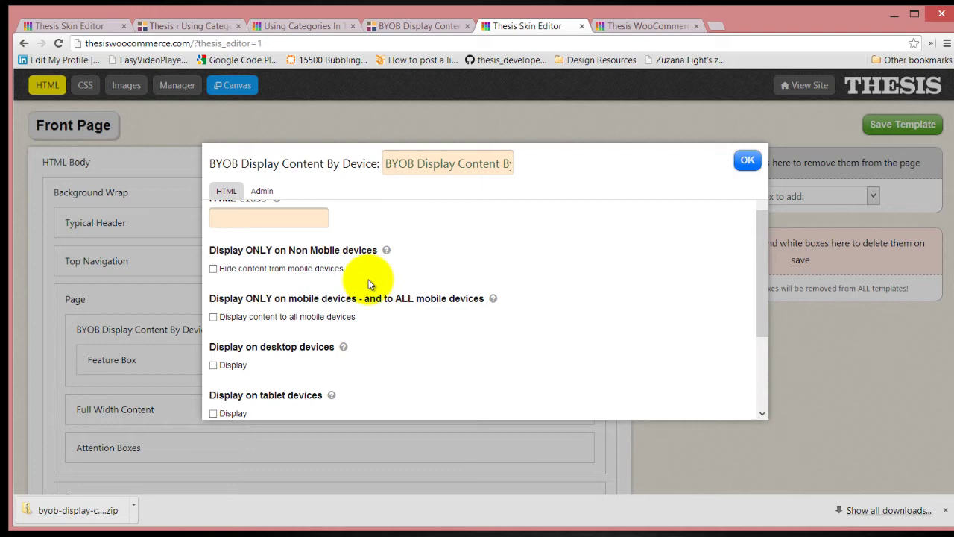
scroll(290, 302, "down", 1)
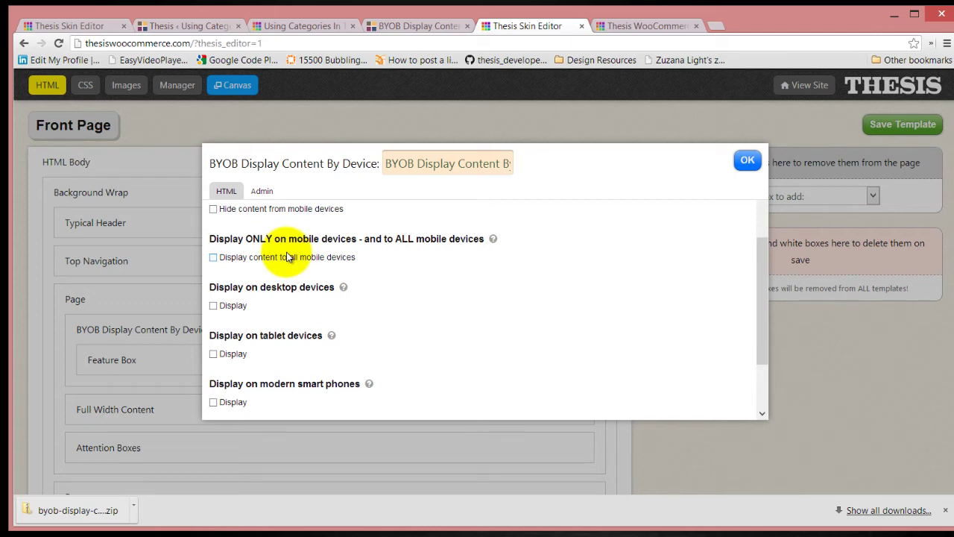
scroll(288, 258, "down", 1)
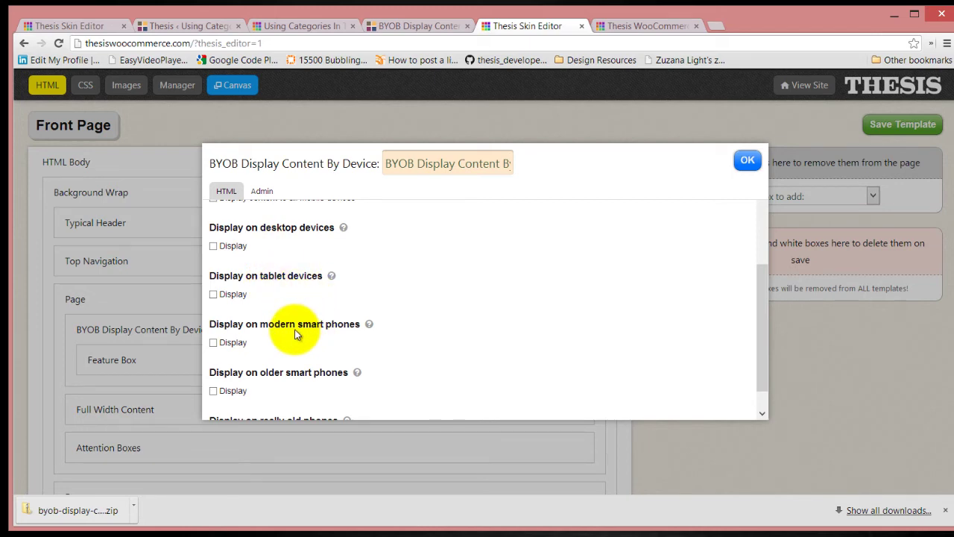
scroll(295, 334, "down", 1)
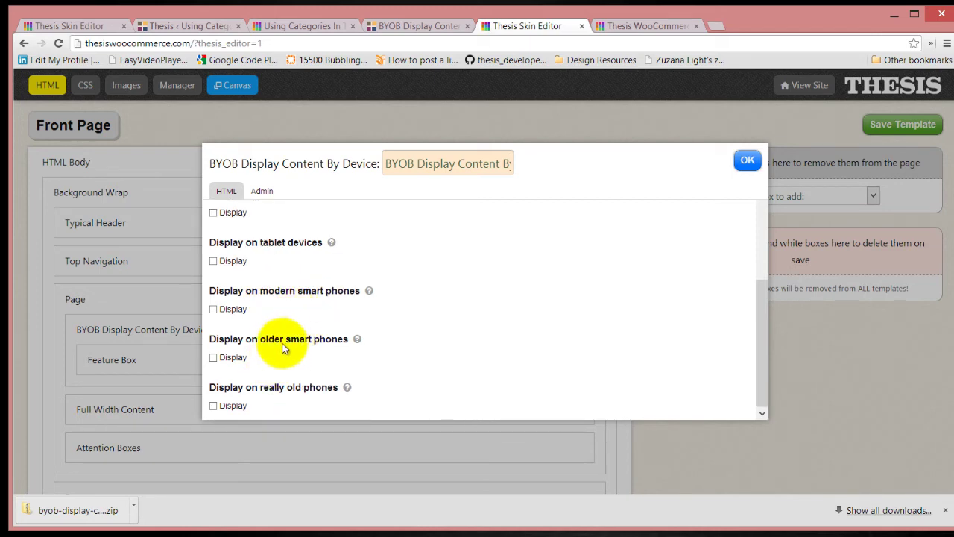
scroll(283, 390, "up", 2)
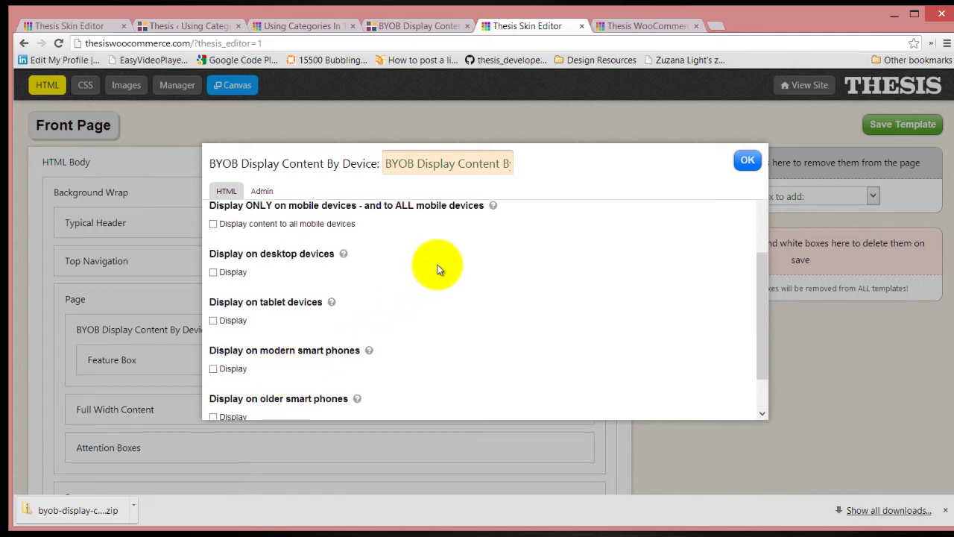
scroll(396, 275, "down", 2)
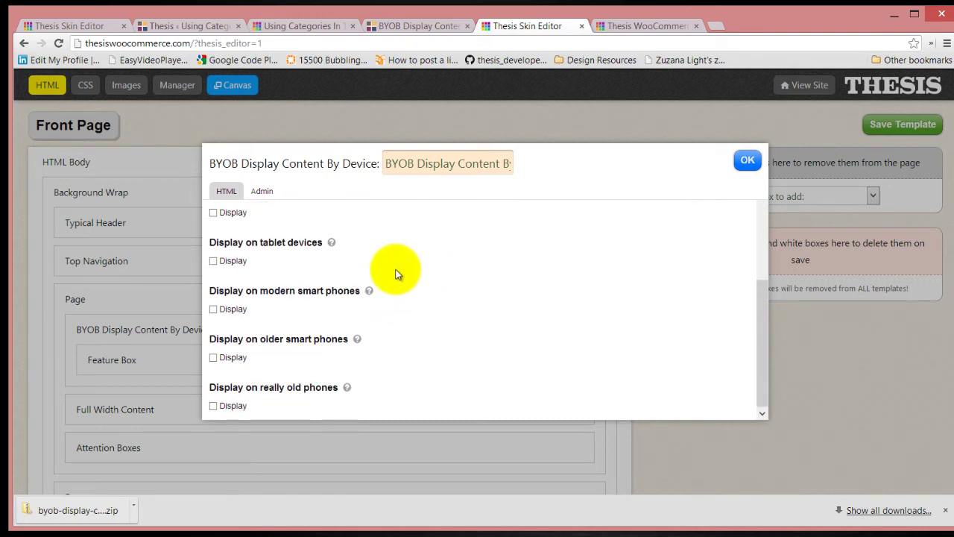
scroll(395, 279, "up", 3)
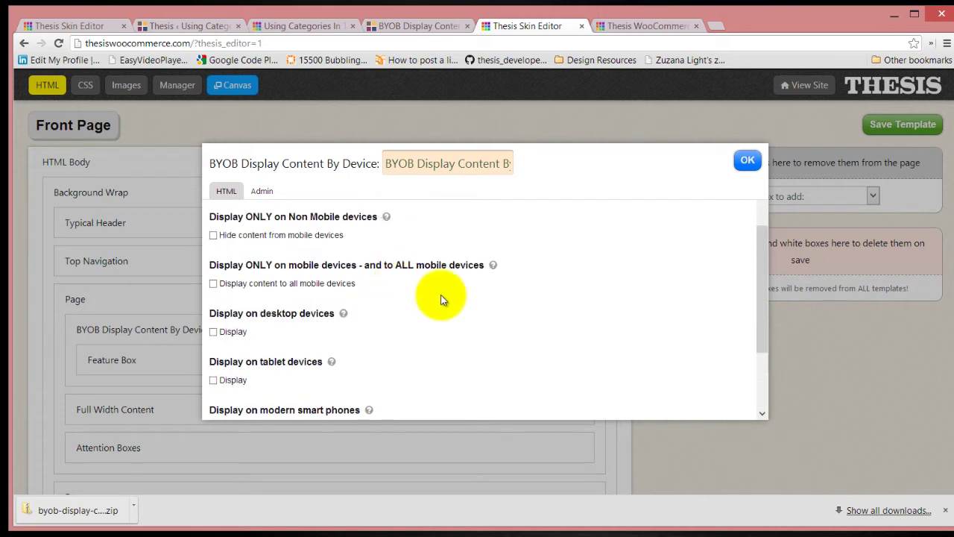
scroll(261, 340, "up", 3)
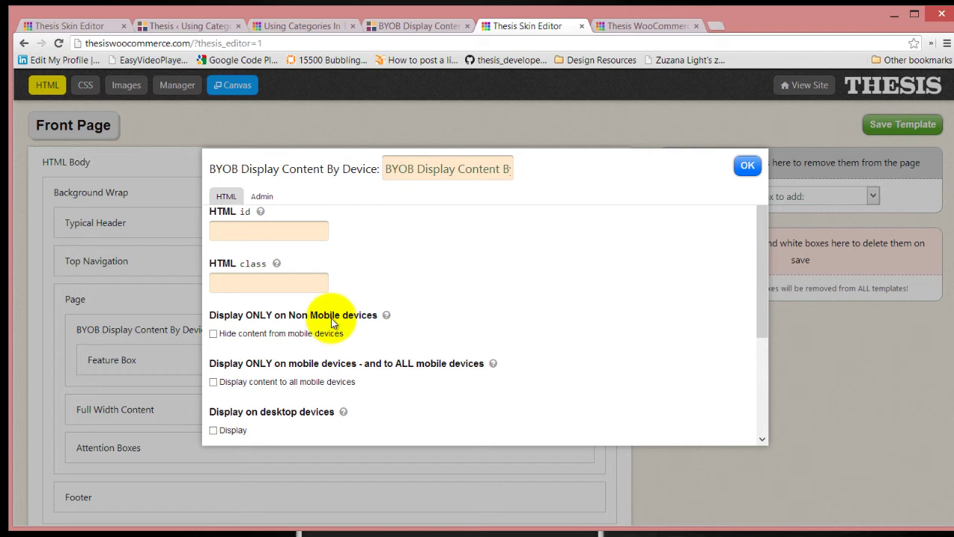
Set the box to hide content from mobile devices and save the Front Page template.
left_click(214, 334)
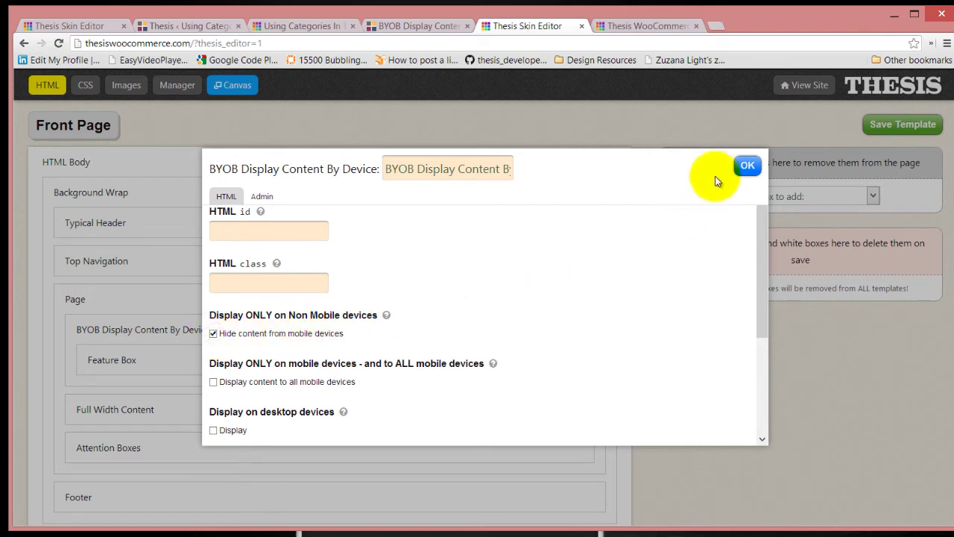
left_click(738, 170)
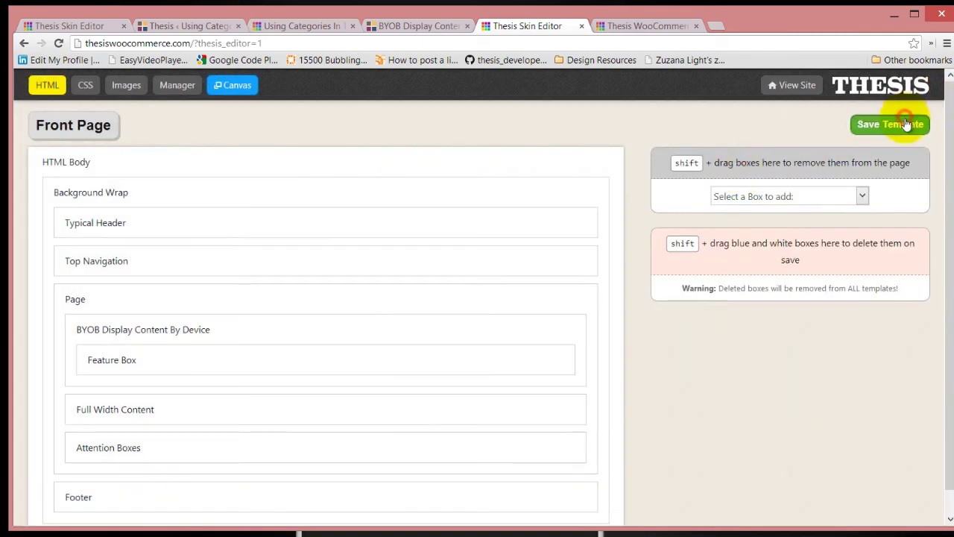
Reload the live Thesis WooCommerce front page and check the Feature Box on desktop and phone.
left_click(633, 26)
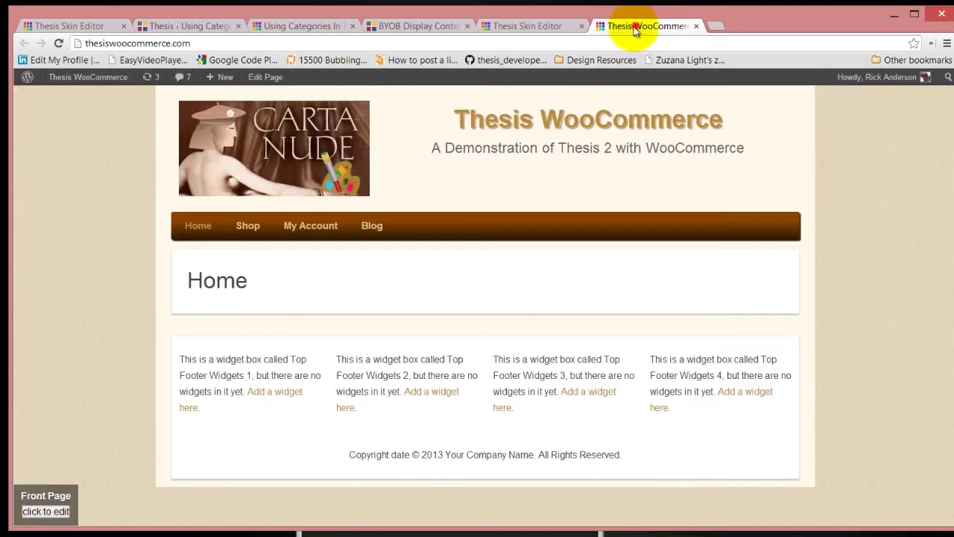
left_click(59, 42)
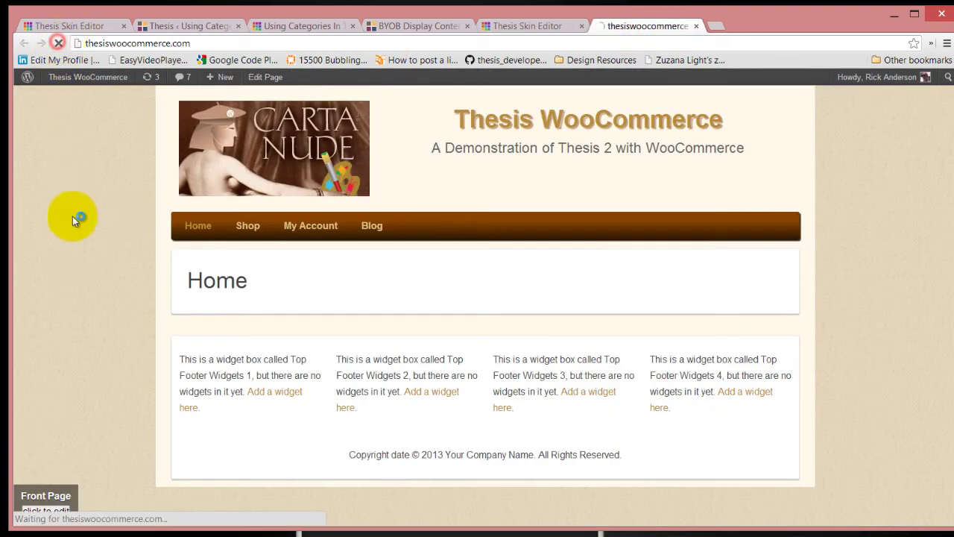
scroll(138, 280, "down", 2)
scroll(138, 278, "up", 2)
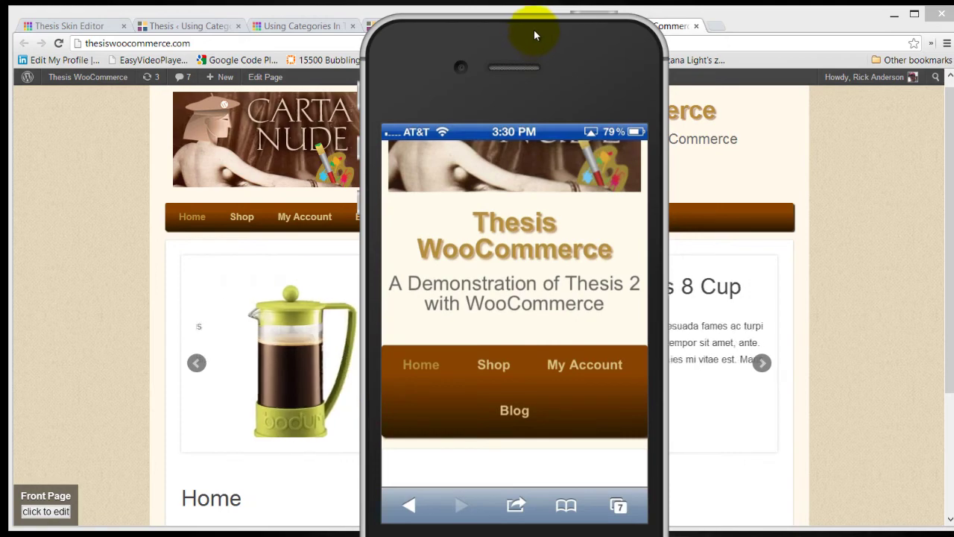
left_click(535, 27)
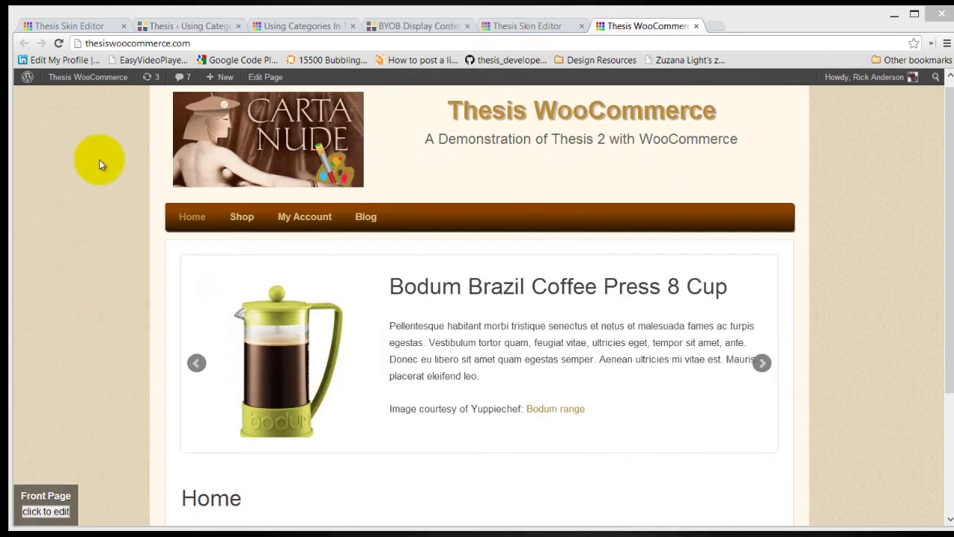
In the device box's options, enable Display content to all mobile devices, clear Hide content from mobile devices, and save the template.
left_click(551, 27)
left_click(220, 330)
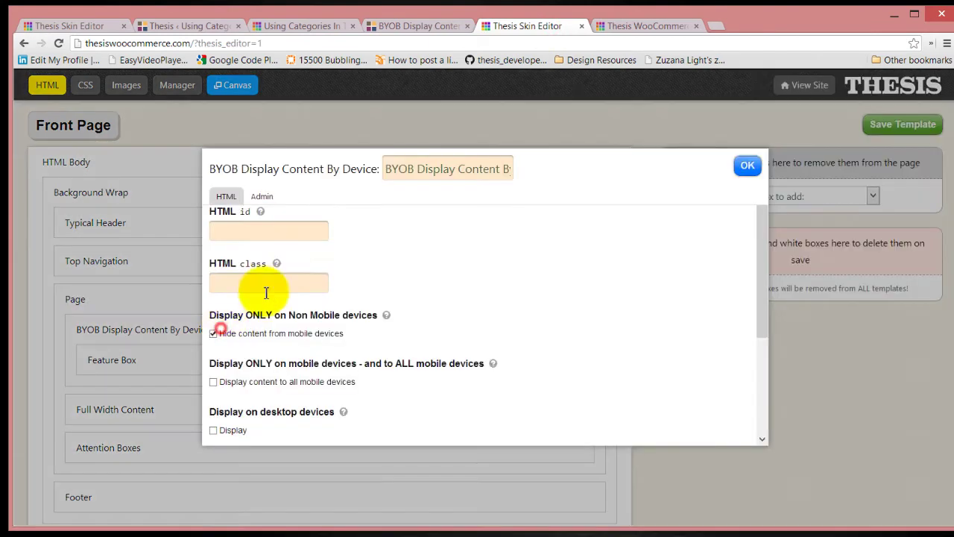
scroll(343, 246, "down", 2)
left_click(214, 263)
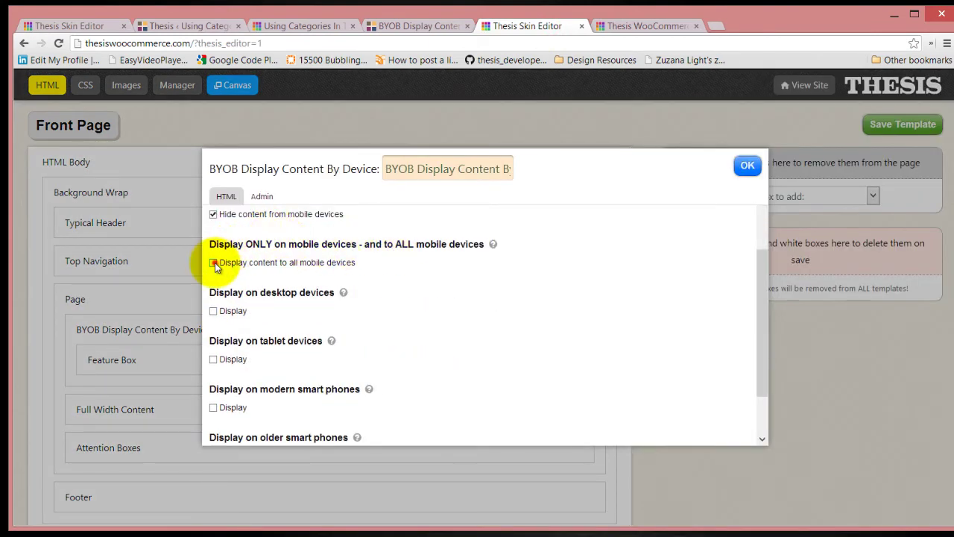
left_click(213, 214)
scroll(330, 241, "up", 1)
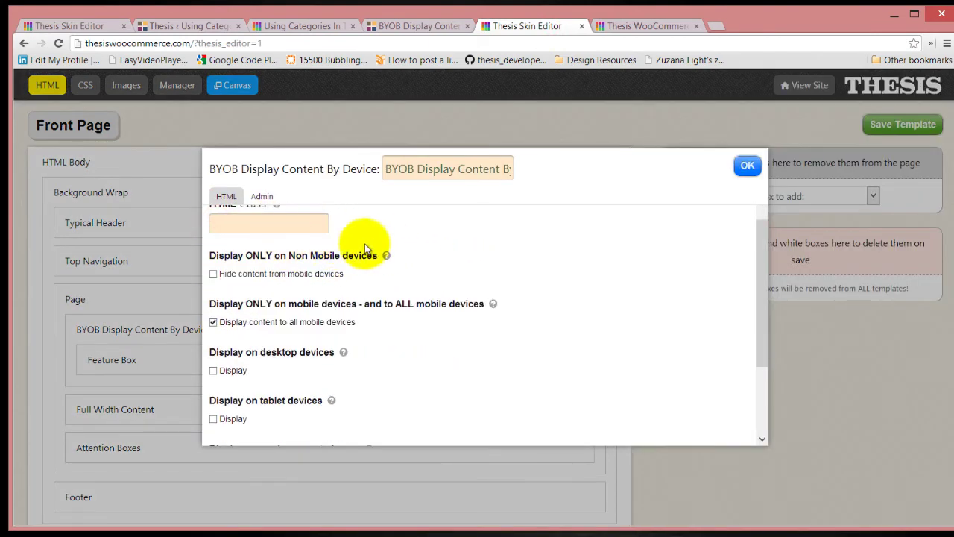
left_click(748, 166)
left_click(894, 127)
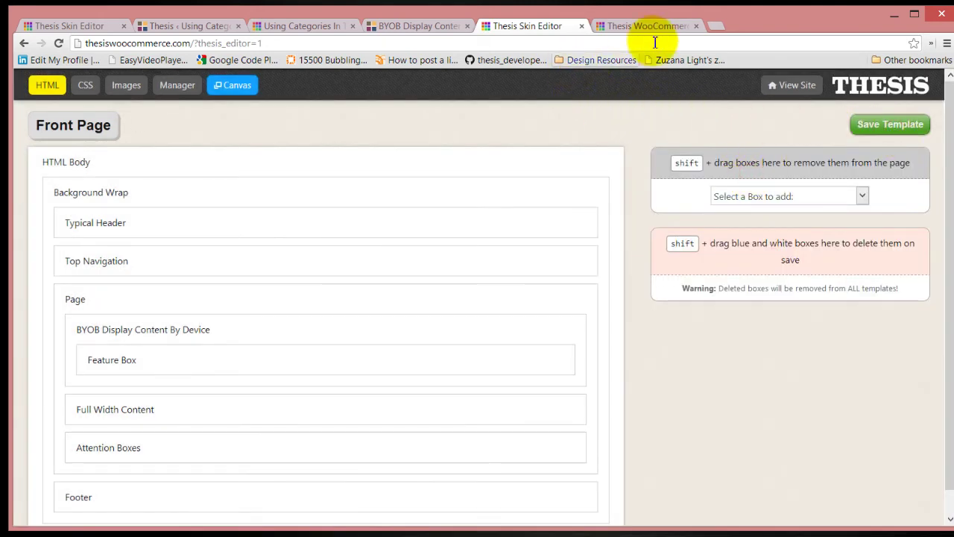
Reload the live front page to check the Feature Box under the mobile-only setting.
left_click(649, 26)
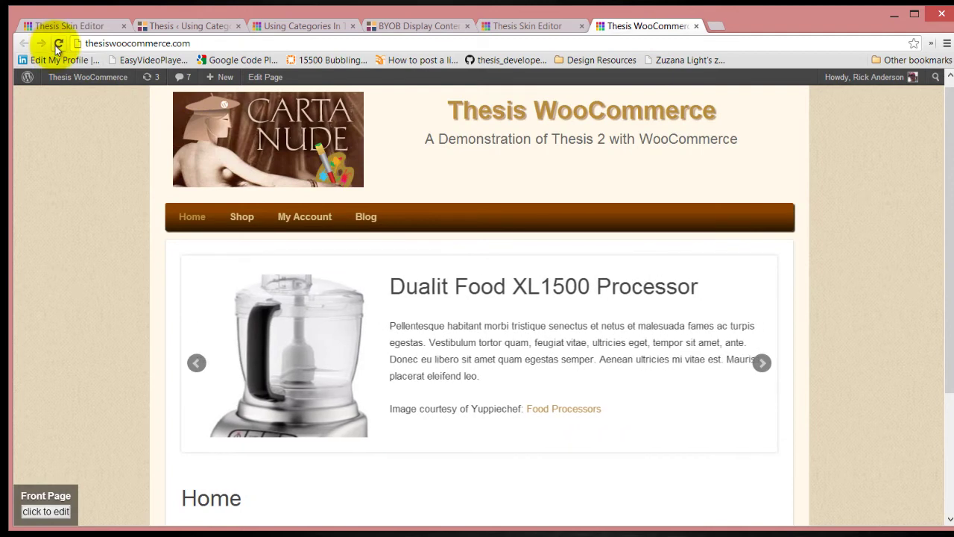
left_click(58, 43)
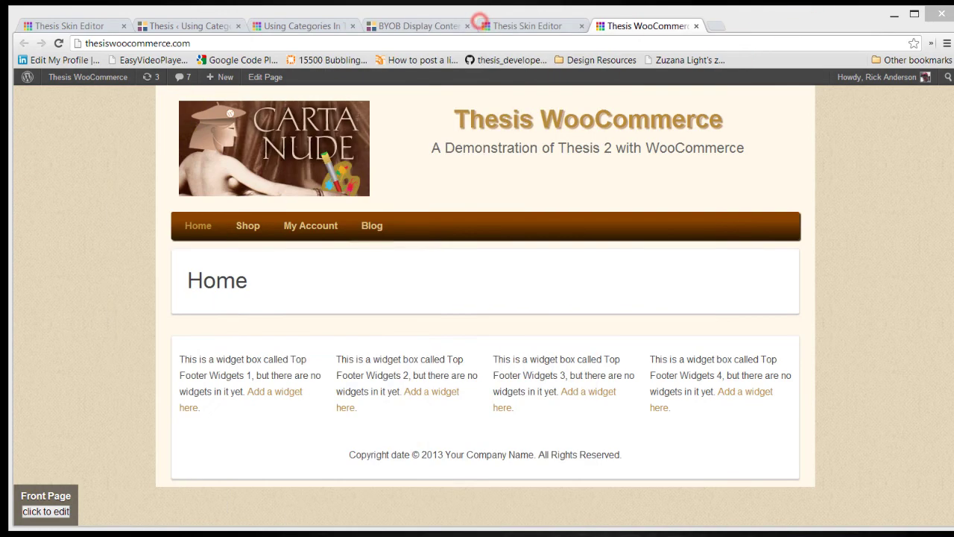
Clear the device box's all-mobile-devices option, enable display on desktop and tablet devices, and save the Front Page template.
left_click(523, 19)
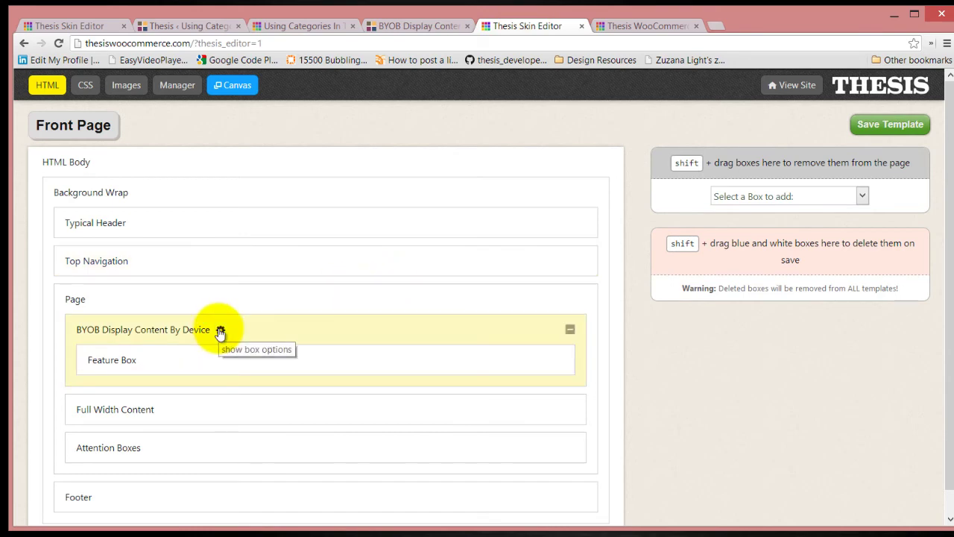
left_click(220, 331)
left_click(214, 323)
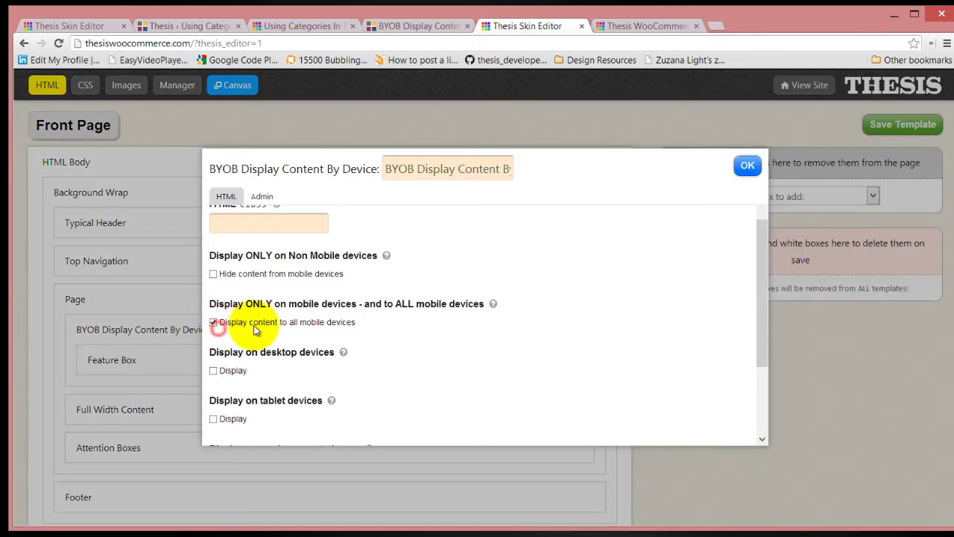
left_click(214, 322)
scroll(512, 320, "down", 1)
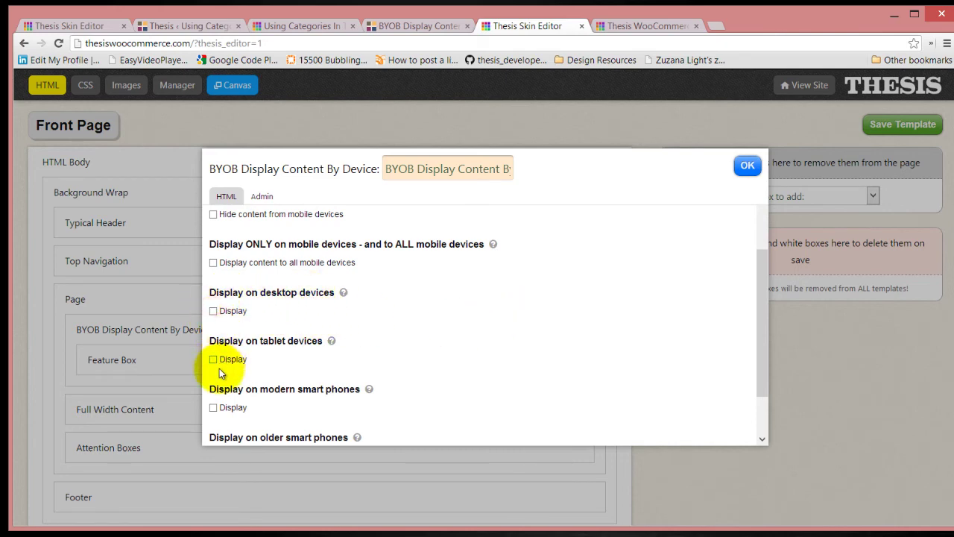
left_click(214, 311)
left_click(214, 359)
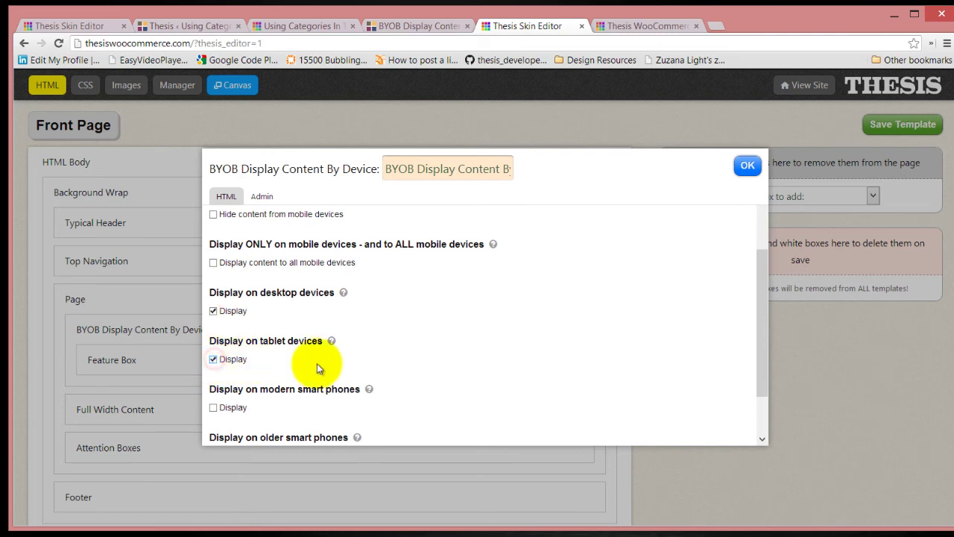
scroll(515, 352, "down", 2)
scroll(454, 386, "up", 1)
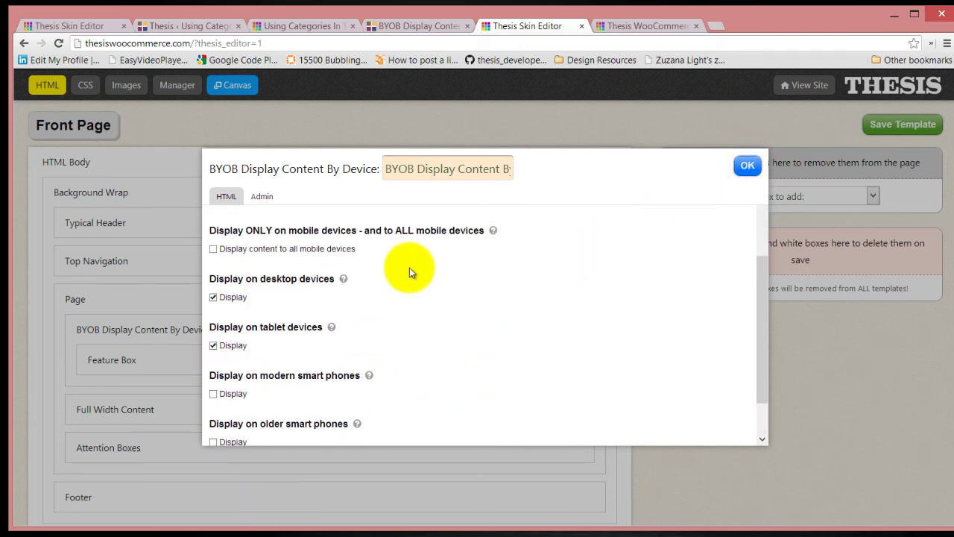
left_click(748, 165)
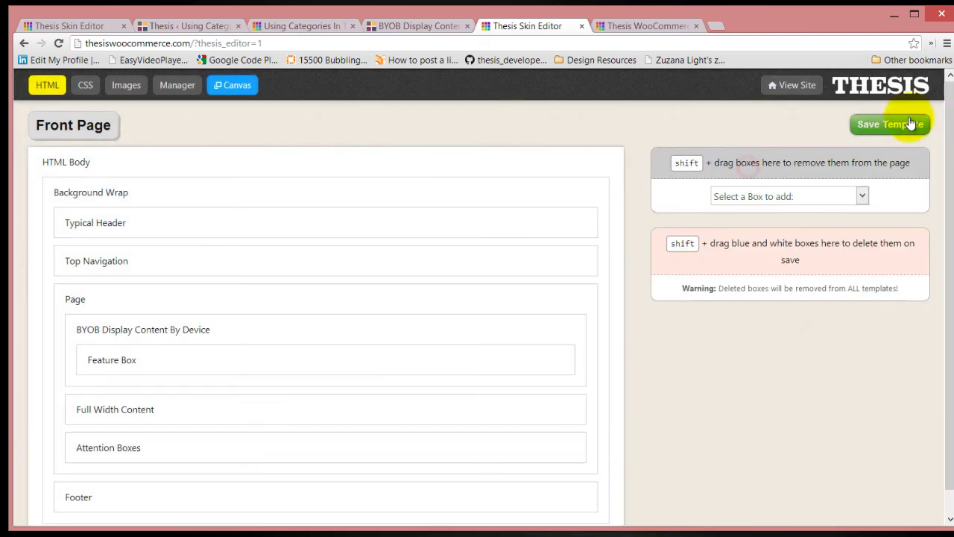
left_click(908, 124)
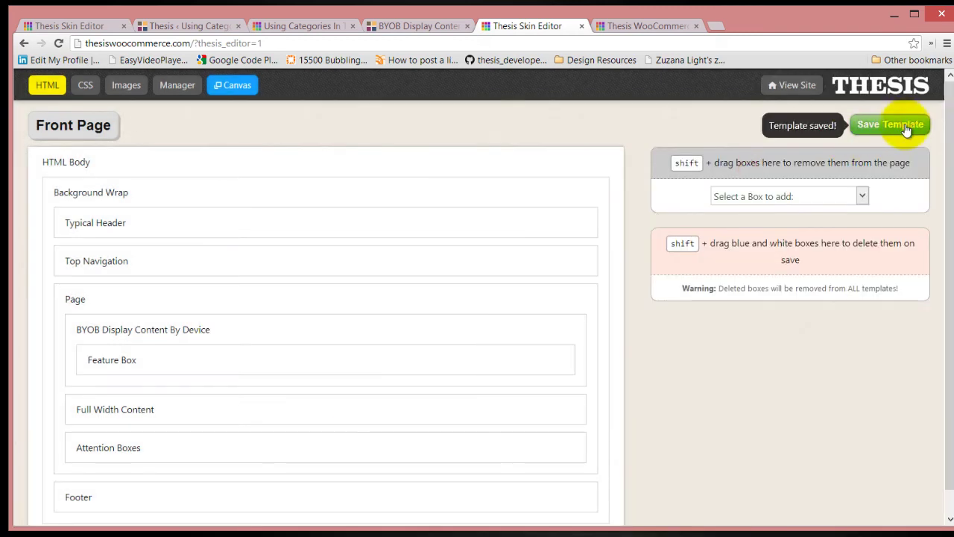
Reload the live front page and check the Feature Box under the desktop and tablet settings.
left_click(614, 25)
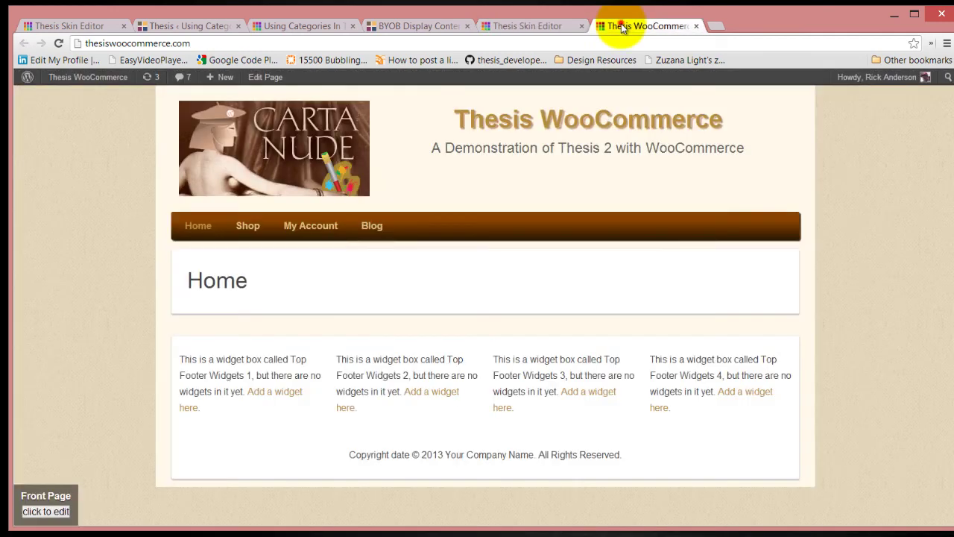
left_click(58, 43)
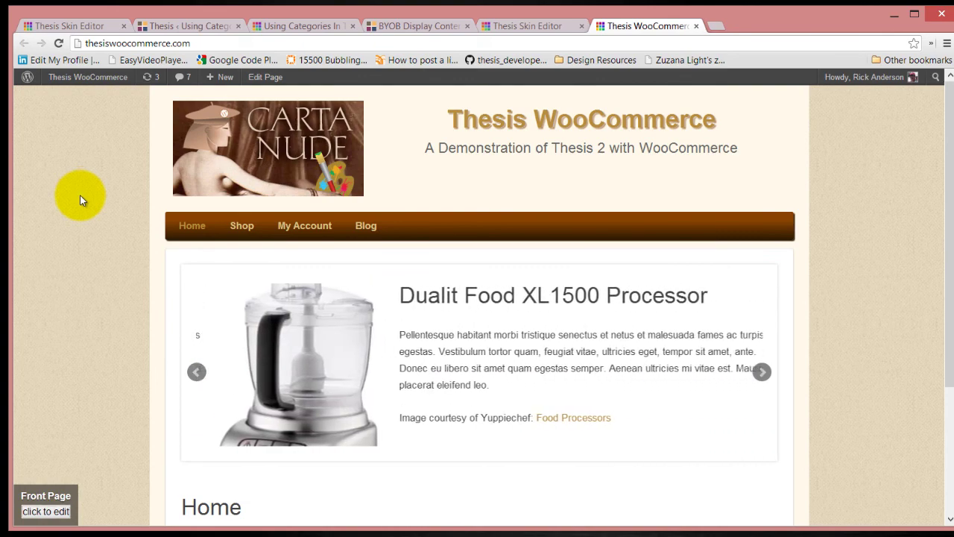
scroll(80, 195, "down", 2)
scroll(79, 195, "up", 2)
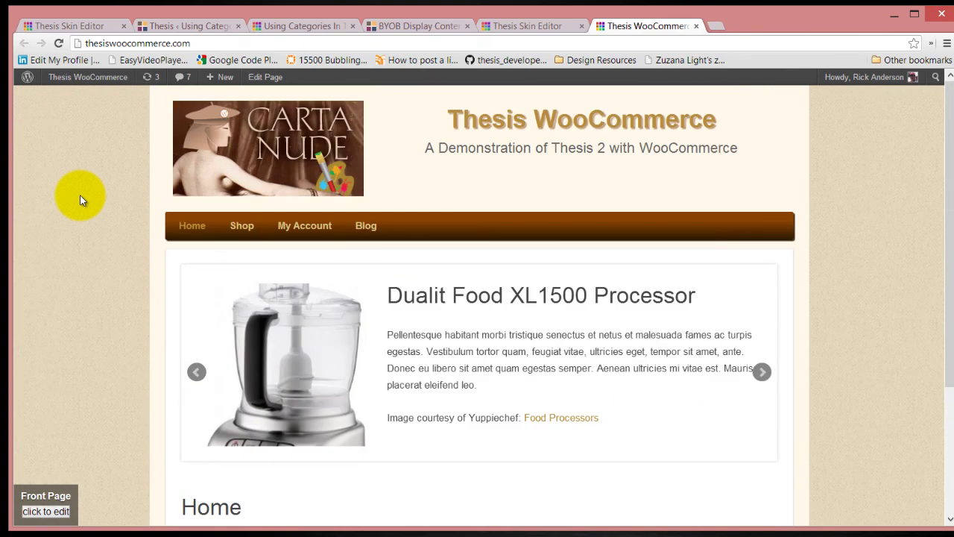
scroll(85, 202, "down", 2)
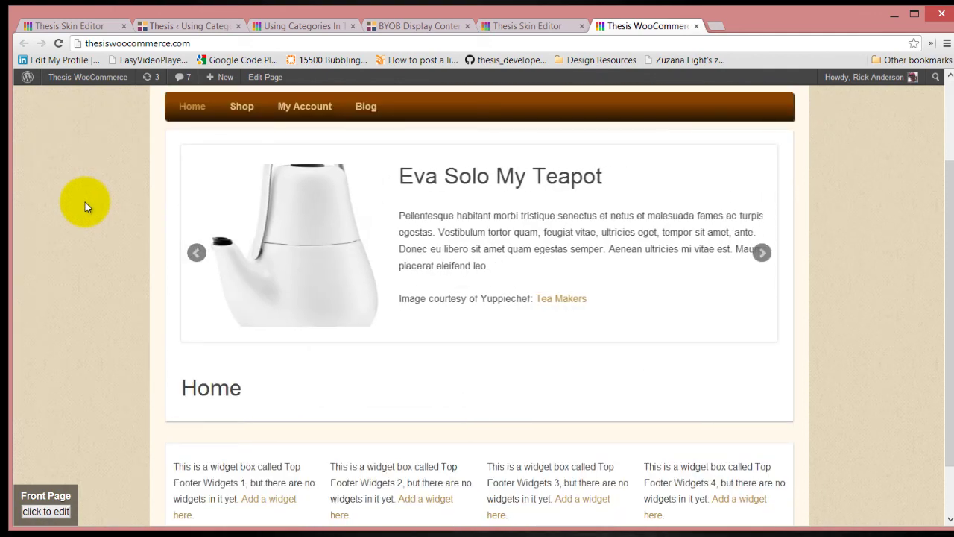
scroll(85, 202, "up", 2)
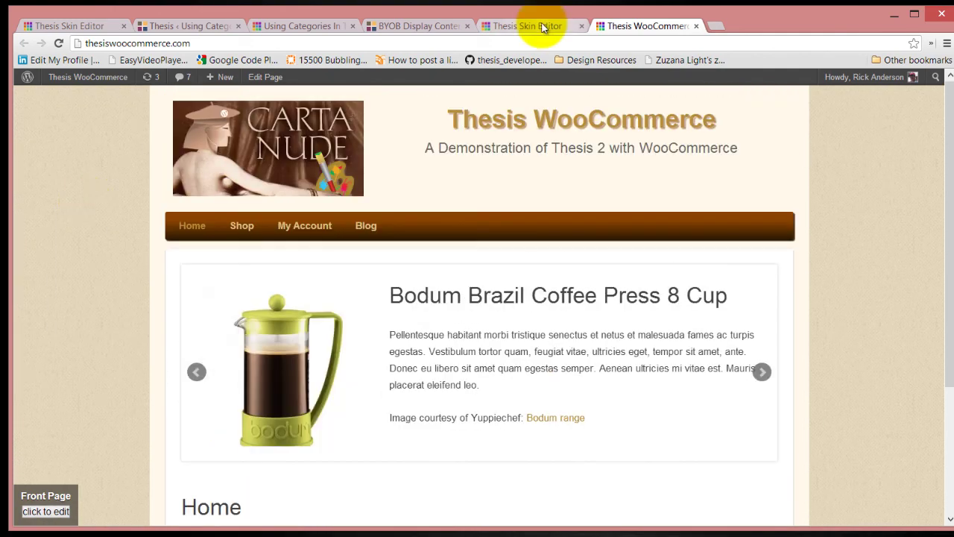